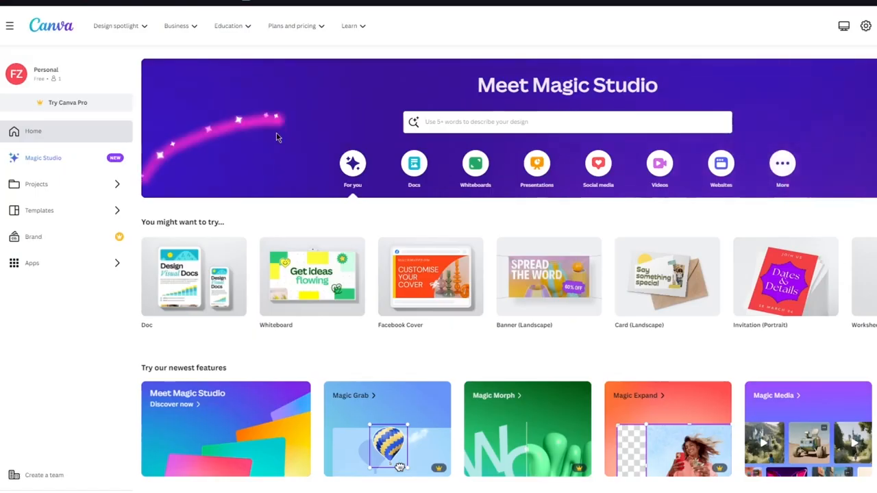
# Search the design templates for "brochure".
pyautogui.moveTo(297, 25)
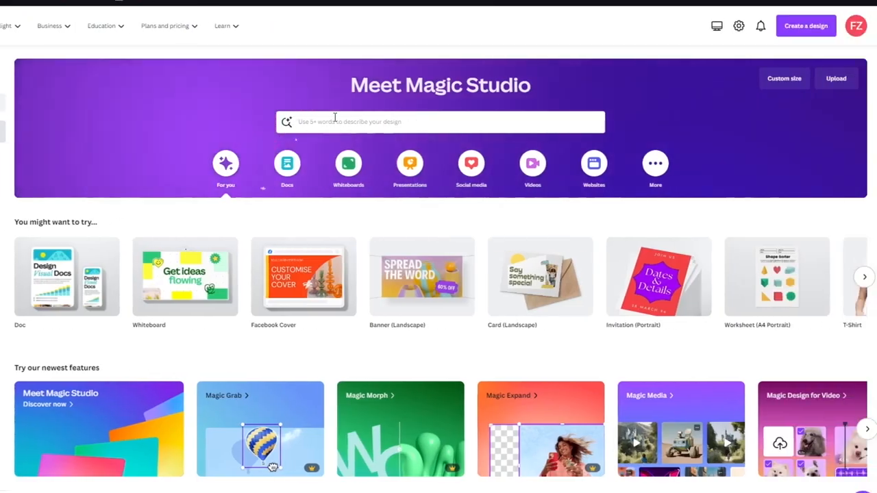
pyautogui.click(335, 118)
pyautogui.write('Brochure')
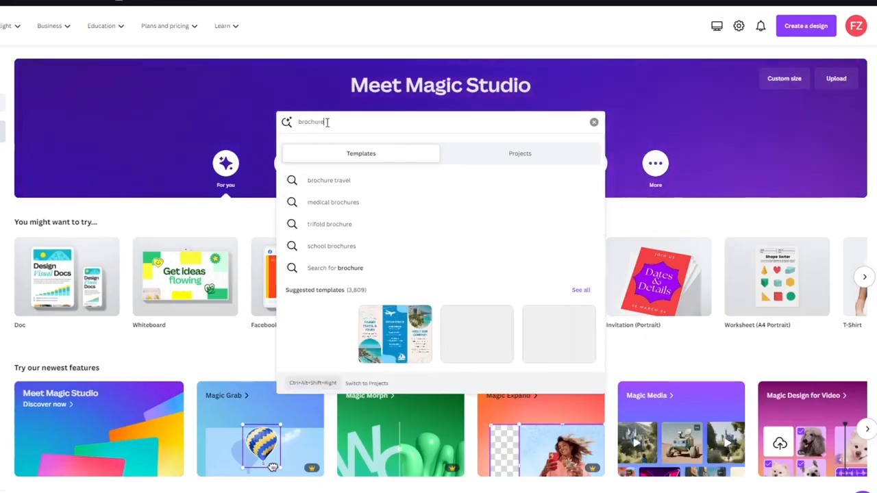
pyautogui.press('Return')
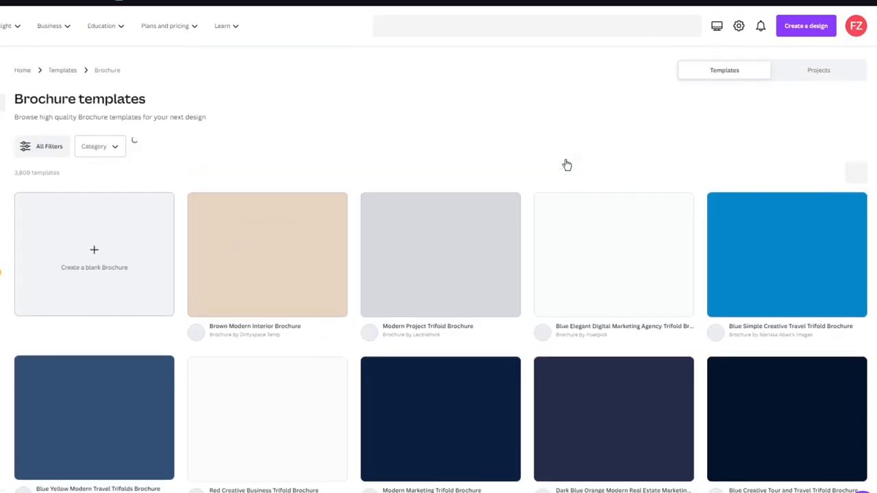
# Browse the brochure templates and open the Brown Modern Interior Brochure for customizing.
pyautogui.scroll(-1, 527, 194)
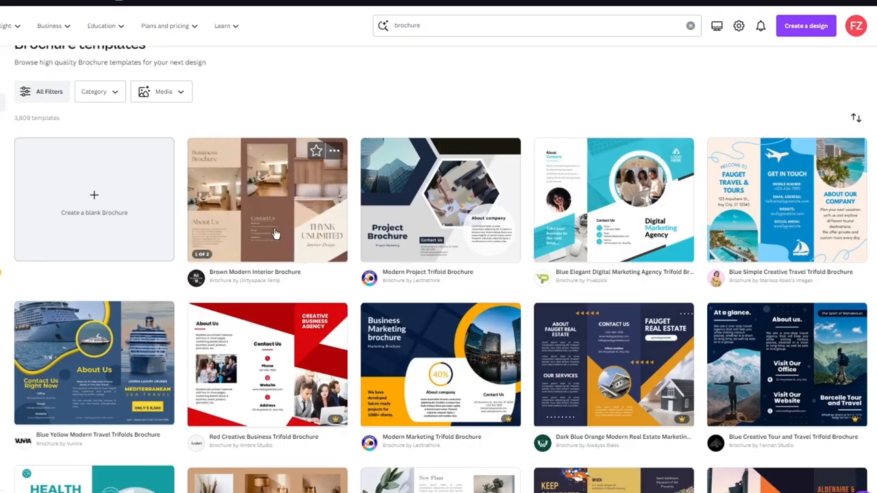
pyautogui.scroll(-5, 327, 264)
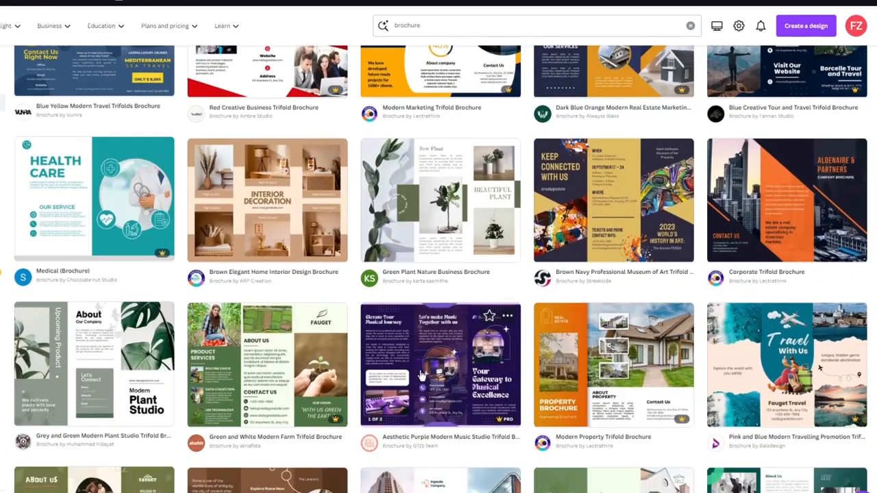
pyautogui.scroll(-3, 441, 374)
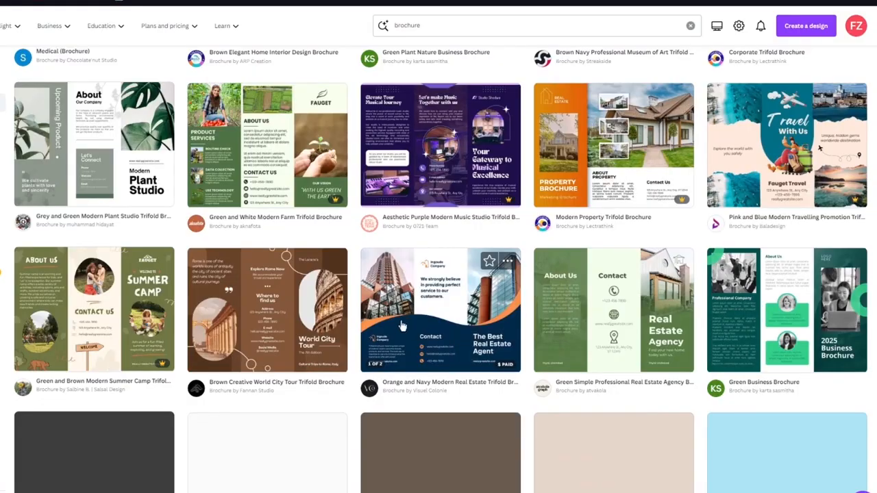
pyautogui.scroll(10, 453, 273)
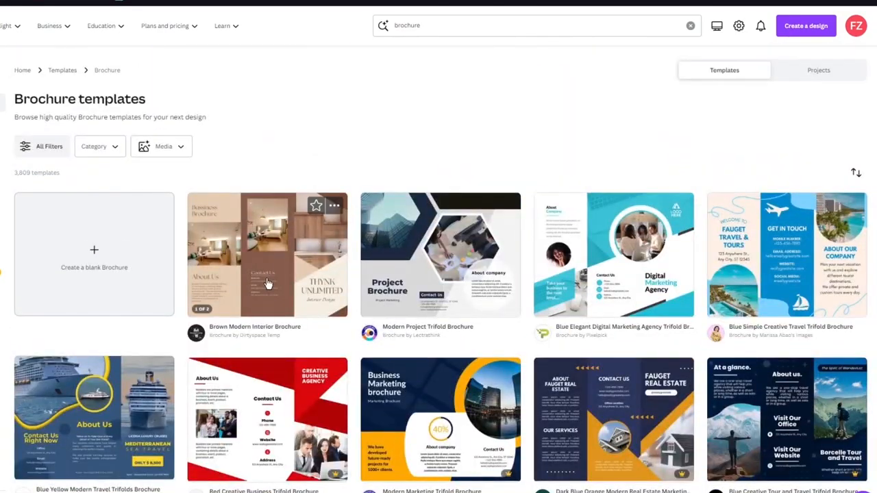
pyautogui.click(308, 199)
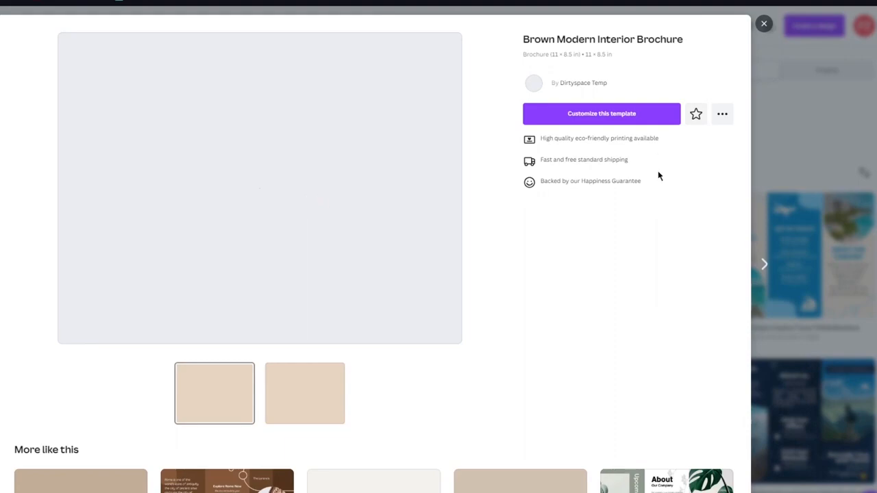
pyautogui.click(568, 115)
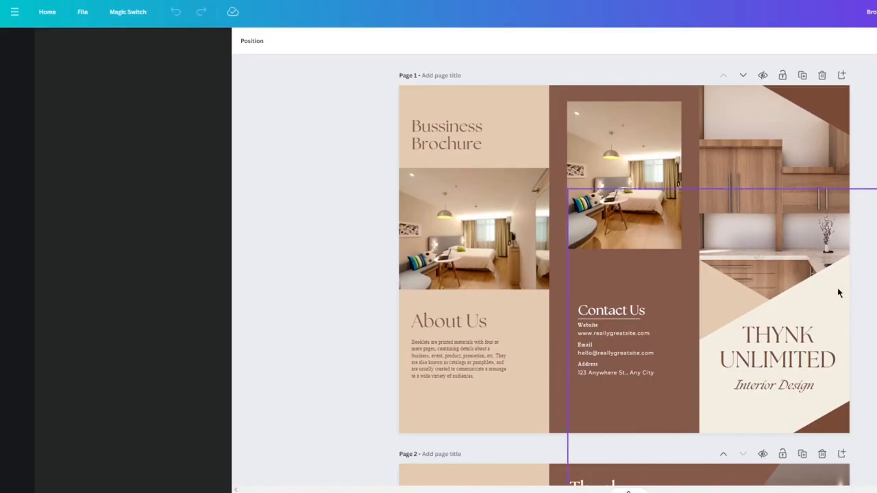
# Look over both brochure pages and view the details of the recently used template.
pyautogui.scroll(-5, 601, 239)
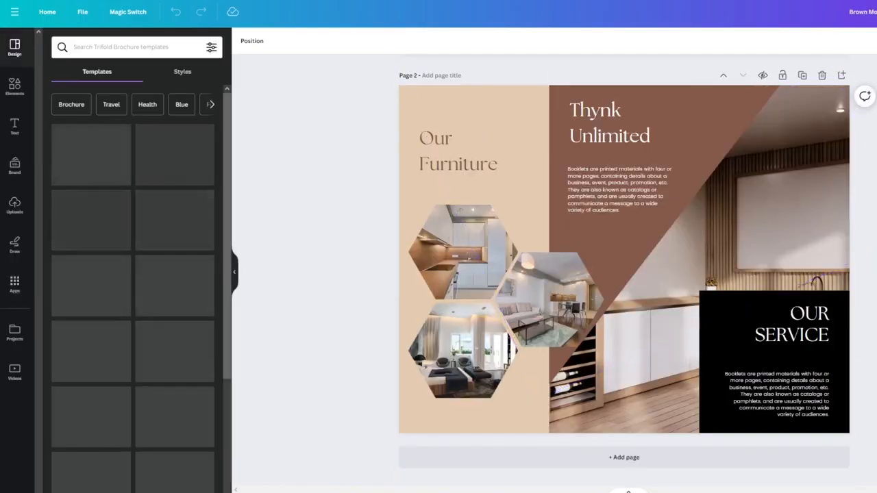
pyautogui.scroll(5, 744, 141)
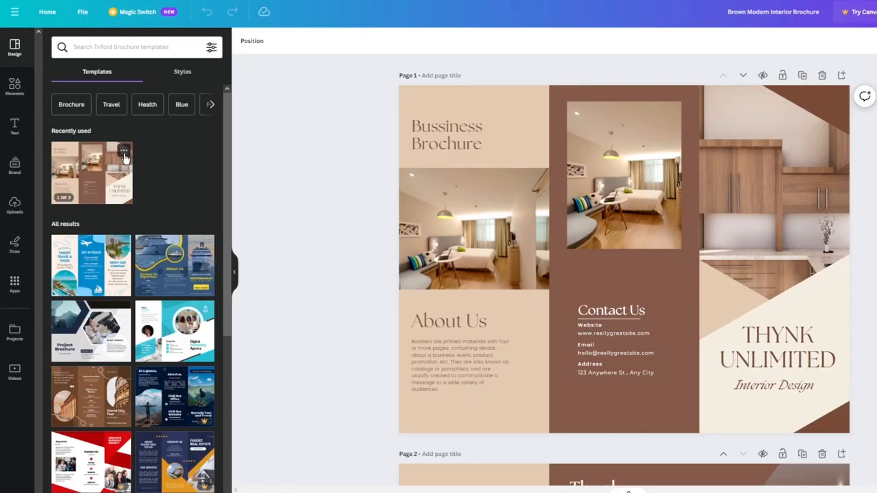
pyautogui.click(123, 151)
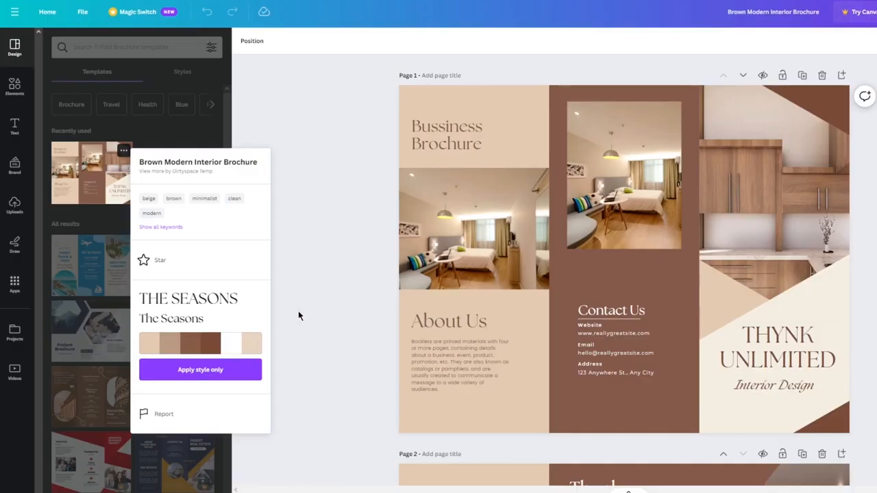
pyautogui.click(324, 169)
# Select all elements on page 1 and recolour their shapes to blue #37839B.
pyautogui.moveTo(381, 84); pyautogui.dragTo(875, 442)
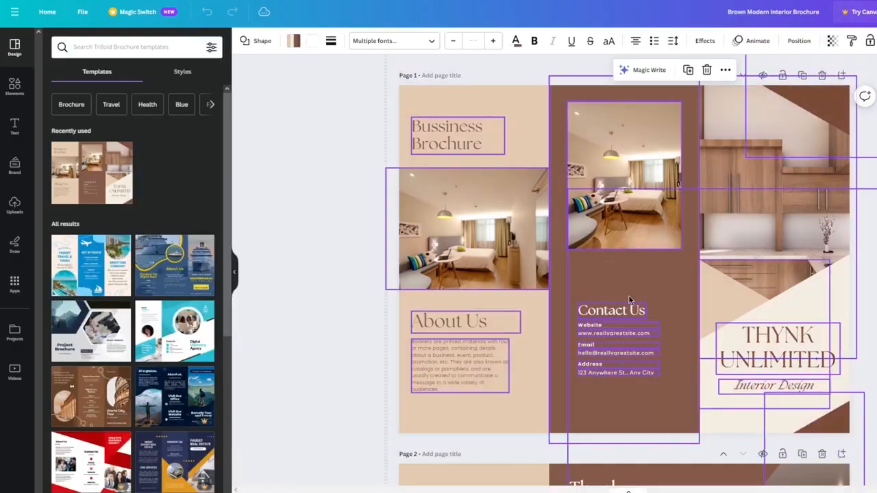
pyautogui.click(293, 41)
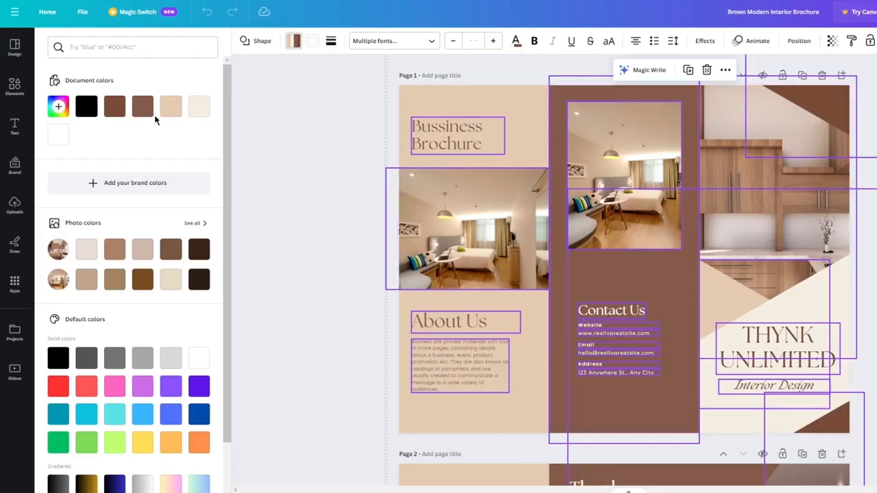
pyautogui.click(114, 106)
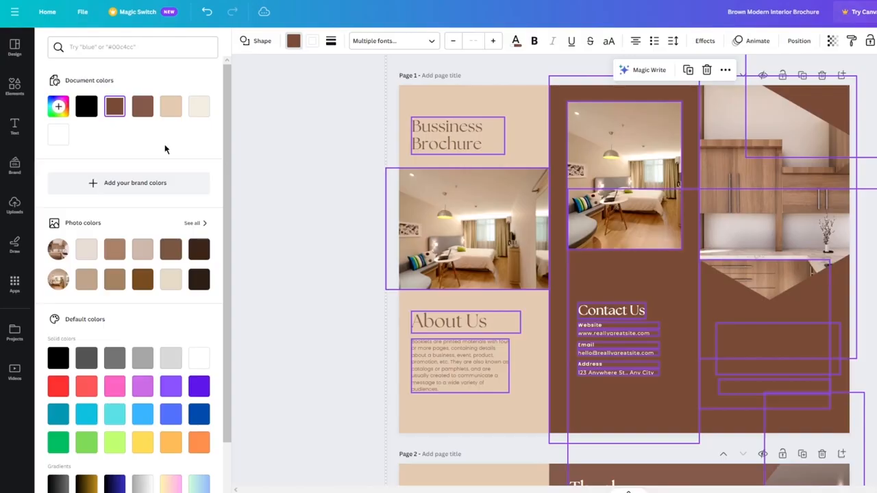
pyautogui.click(115, 106)
pyautogui.click(142, 161)
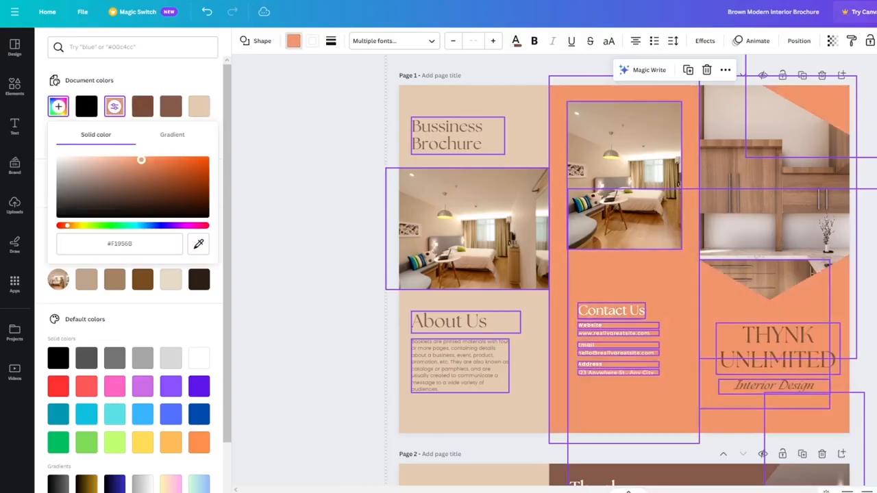
pyautogui.moveTo(142, 160); pyautogui.dragTo(212, 176)
pyautogui.moveTo(144, 228)
pyautogui.mouseDown()
pyautogui.moveTo(153, 226)
pyautogui.moveTo(127, 227)
pyautogui.moveTo(137, 226)
pyautogui.mouseUp()
pyautogui.moveTo(206, 180); pyautogui.dragTo(154, 180)
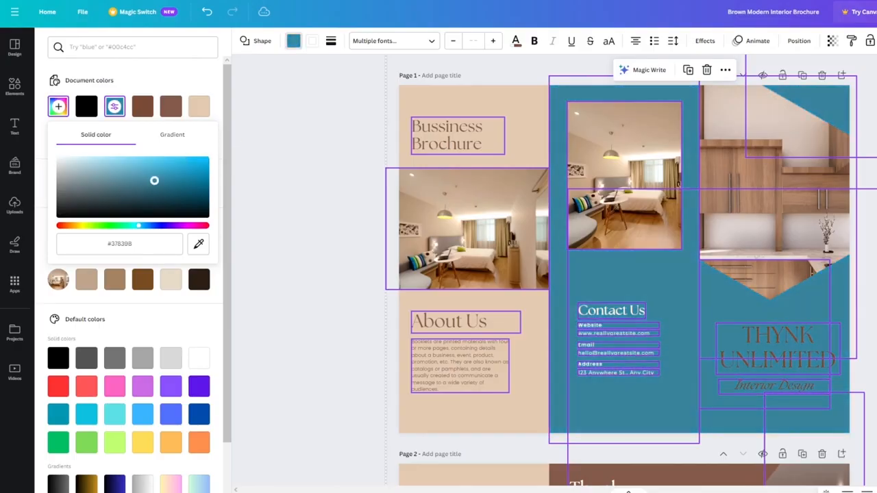
pyautogui.click(314, 211)
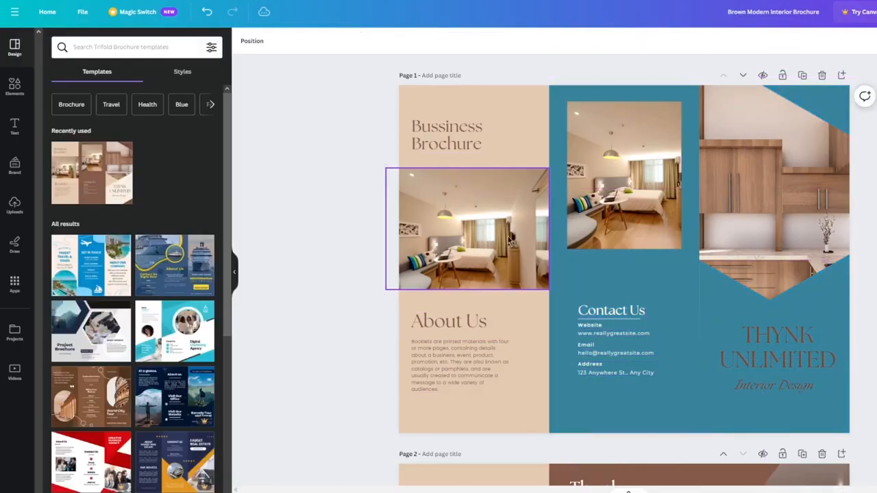
# Set the text colour of the "THYNK UNLIMITED" title and the "Interior Design" subtitle to white.
pyautogui.click(786, 339)
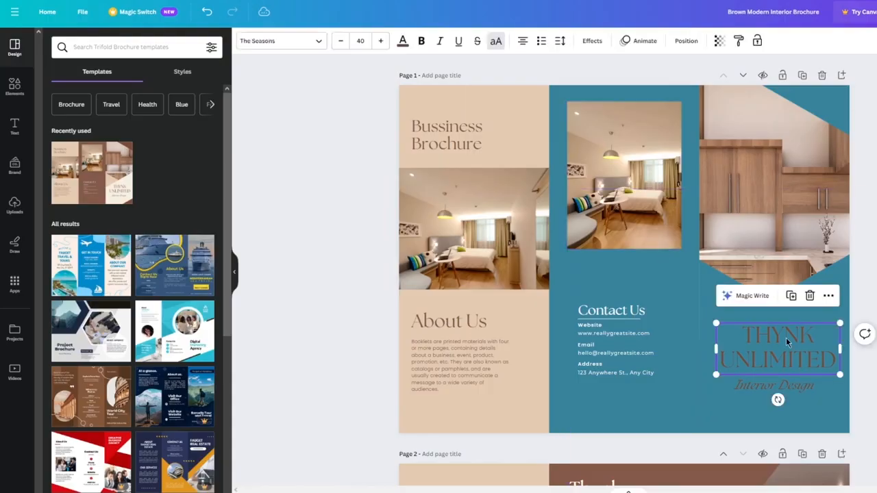
pyautogui.click(403, 43)
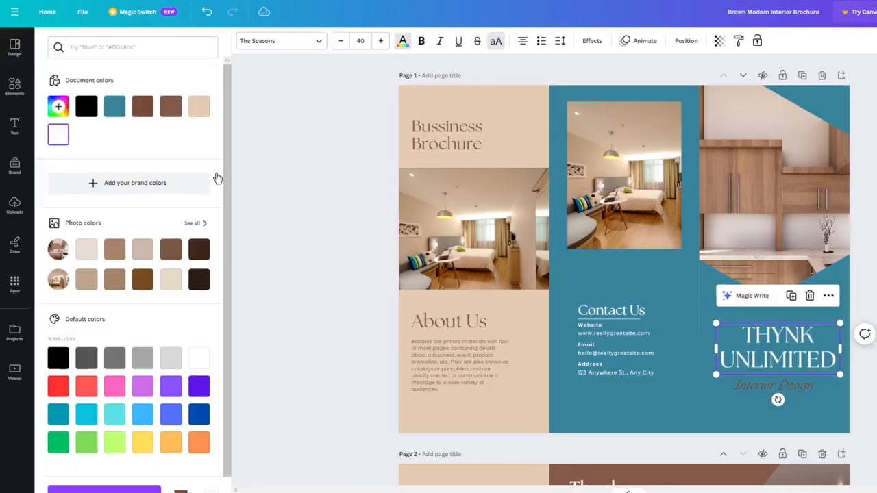
pyautogui.click(301, 196)
pyautogui.moveTo(766, 396); pyautogui.dragTo(753, 395)
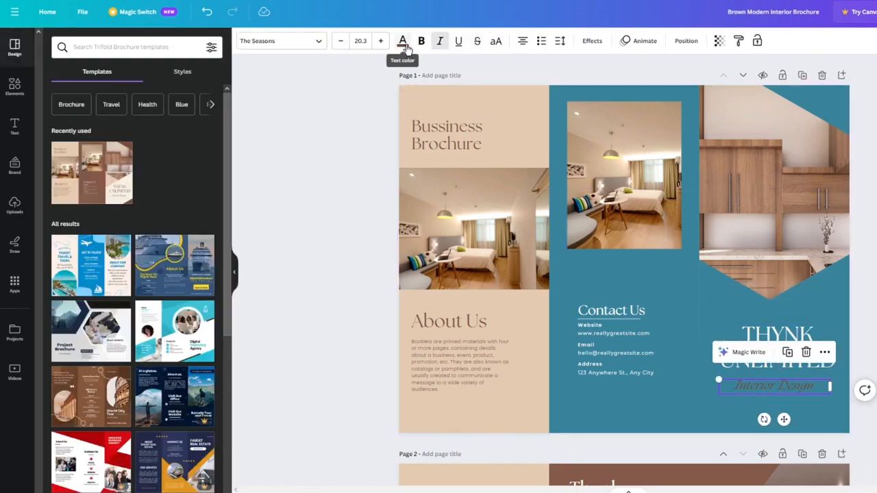
pyautogui.click(402, 41)
pyautogui.click(331, 150)
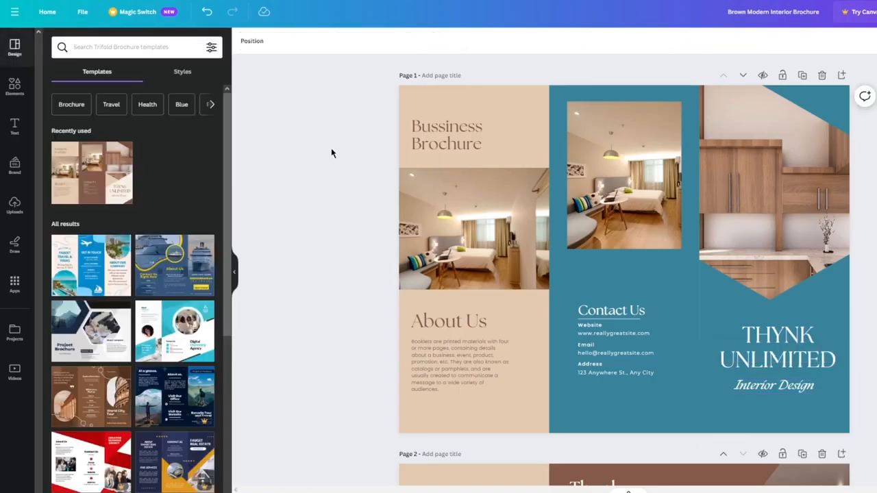
# Change the background colour of page 1 from beige to green #348B66.
pyautogui.click(404, 116)
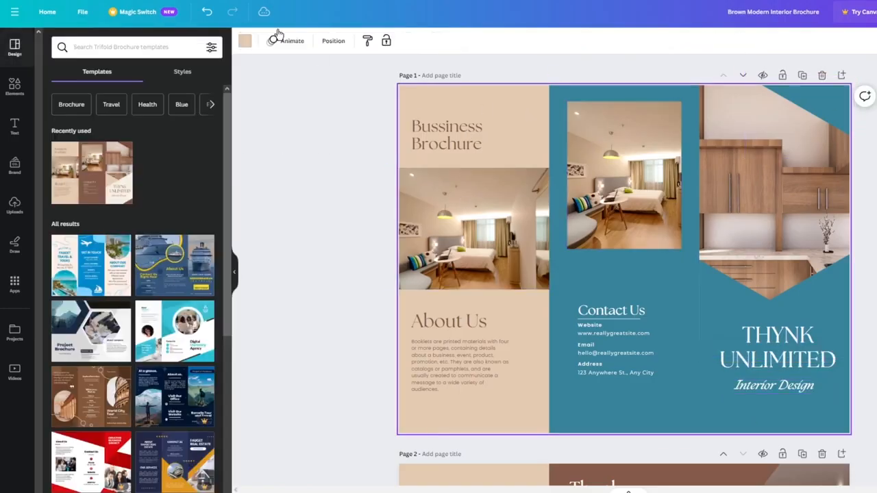
pyautogui.click(243, 41)
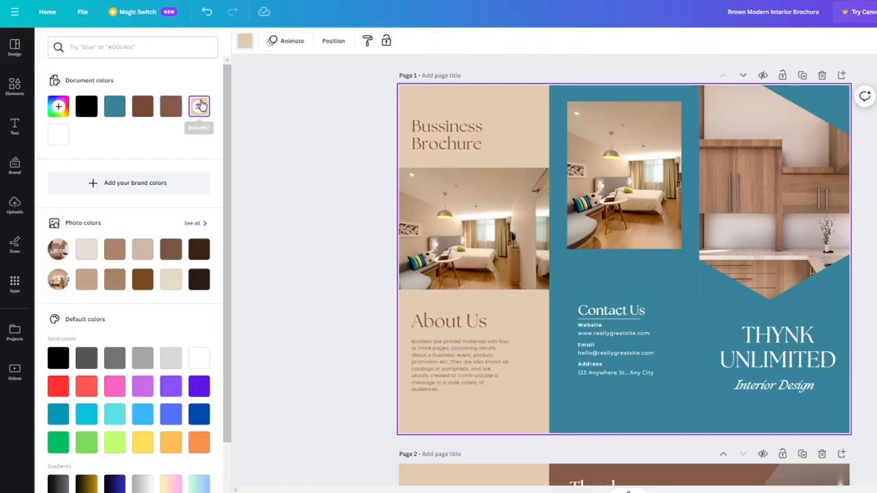
pyautogui.click(199, 106)
pyautogui.click(158, 170)
pyautogui.moveTo(159, 170)
pyautogui.mouseDown()
pyautogui.moveTo(125, 190)
pyautogui.moveTo(127, 246)
pyautogui.moveTo(128, 226)
pyautogui.moveTo(188, 184)
pyautogui.moveTo(168, 168)
pyautogui.moveTo(117, 168)
pyautogui.moveTo(137, 192)
pyautogui.moveTo(152, 184)
pyautogui.mouseUp()
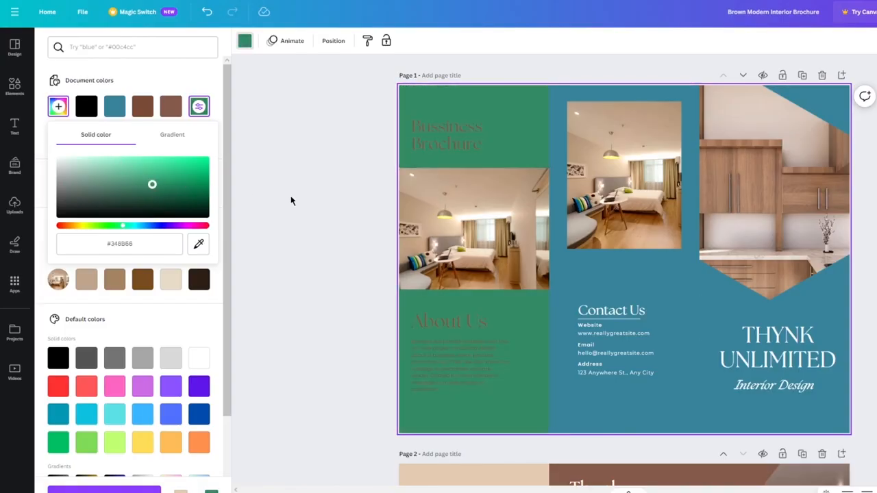
pyautogui.click(314, 188)
# Set the text colour of the "Bussiness Brochure" heading to near-black #070200.
pyautogui.click(417, 137)
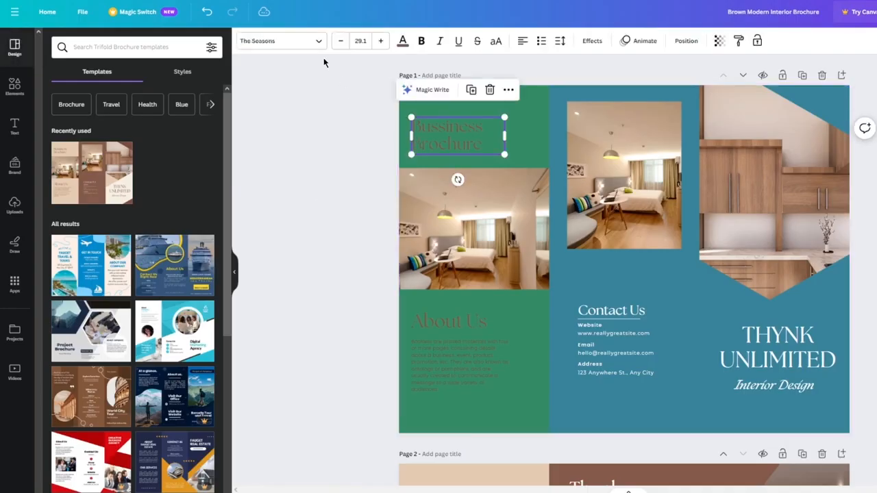
pyautogui.click(402, 42)
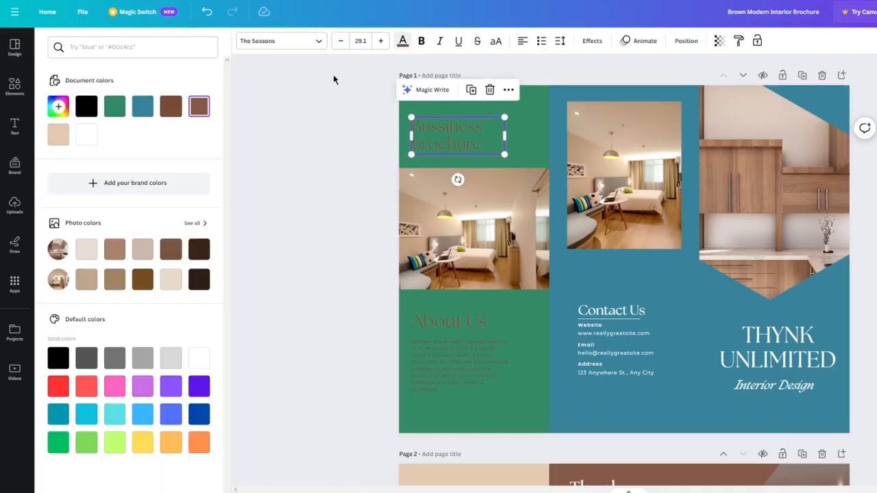
pyautogui.click(198, 106)
pyautogui.moveTo(133, 152); pyautogui.dragTo(212, 195)
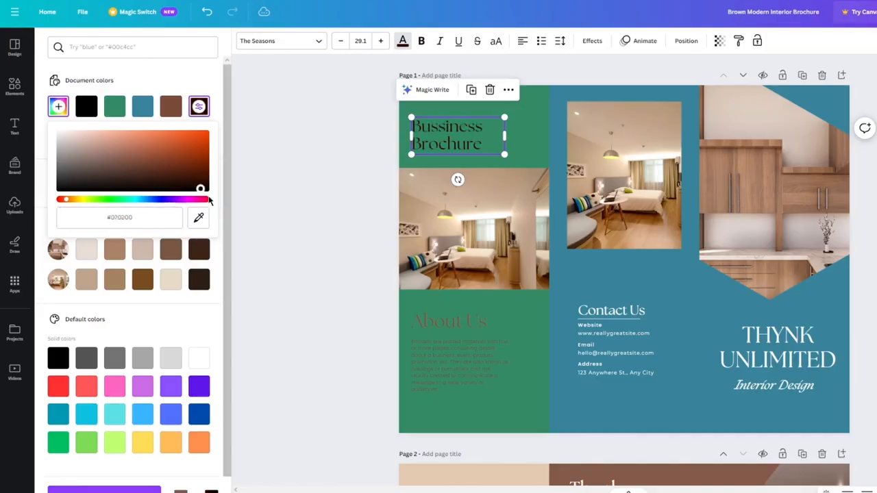
pyautogui.click(292, 208)
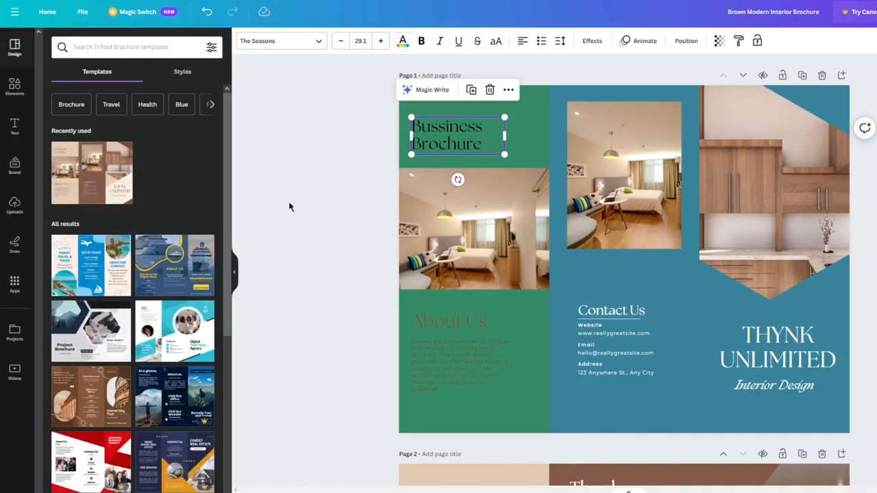
# Select the "About Us" heading together with its paragraph and set their text colour to black.
pyautogui.moveTo(443, 304); pyautogui.dragTo(438, 322)
pyautogui.moveTo(434, 382); pyautogui.dragTo(434, 385)
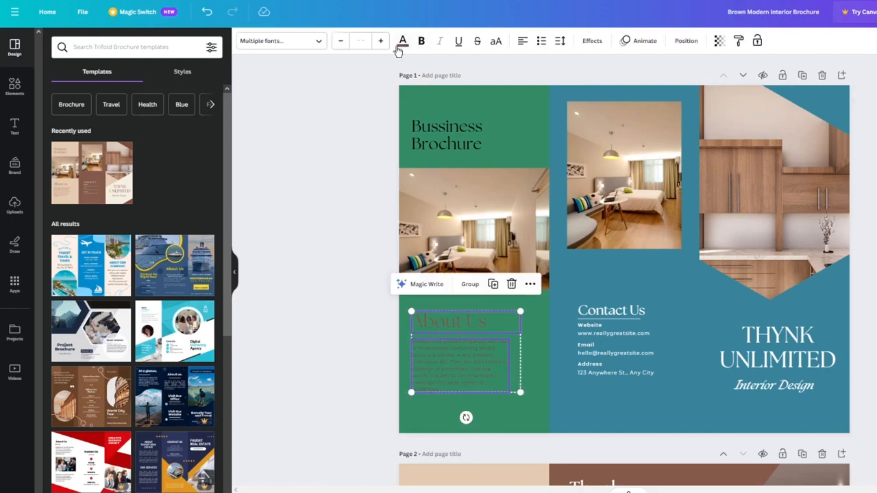
pyautogui.click(403, 41)
pyautogui.click(87, 108)
pyautogui.click(332, 172)
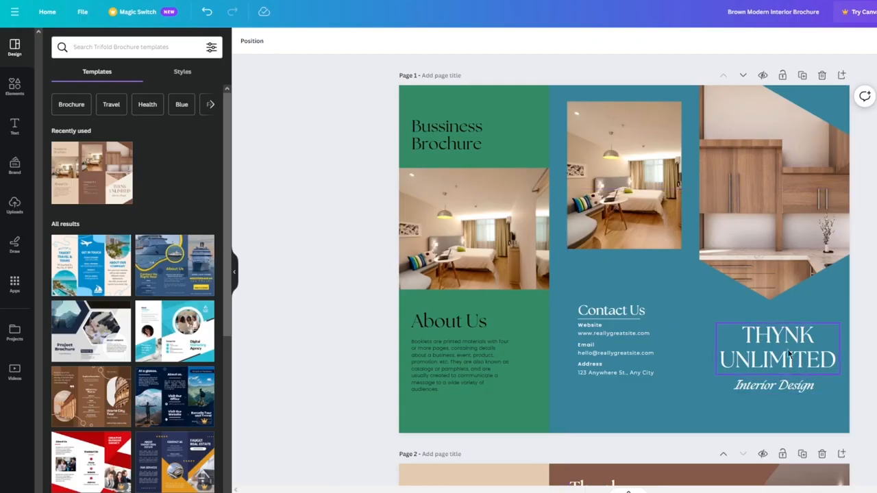
# Recolour the large shape behind the "THYNK UNLIMITED" title on page 1 to a darker blue.
pyautogui.click(741, 308)
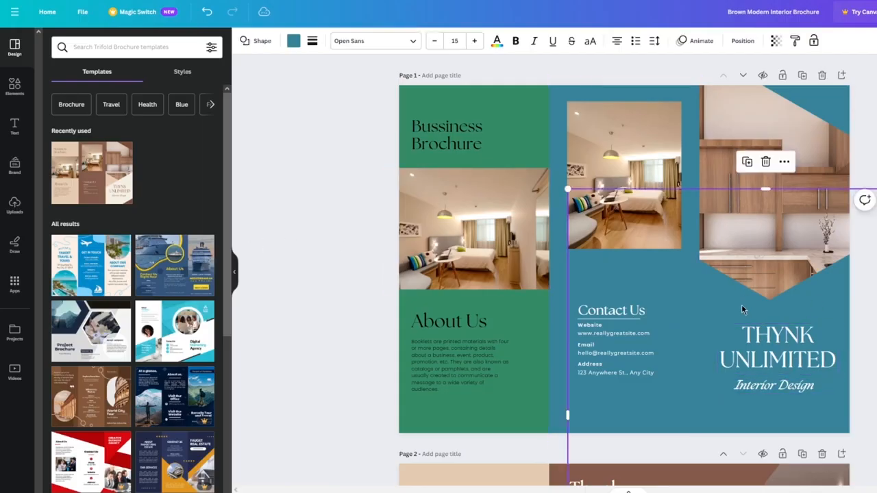
pyautogui.click(871, 287)
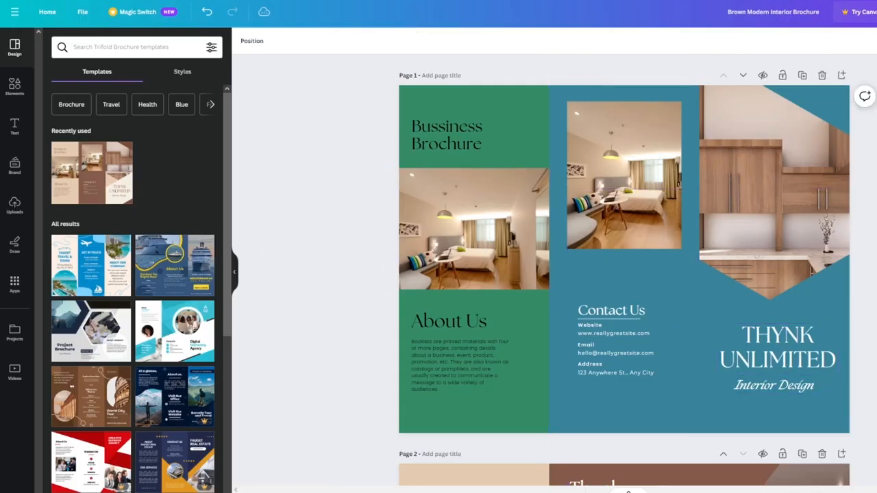
pyautogui.click(831, 283)
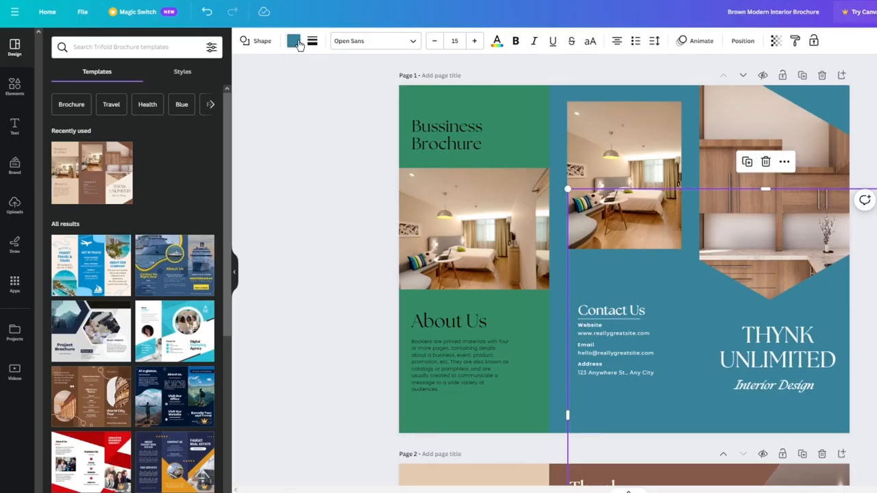
pyautogui.click(293, 41)
pyautogui.click(171, 106)
pyautogui.moveTo(183, 184); pyautogui.dragTo(163, 193)
pyautogui.click(361, 247)
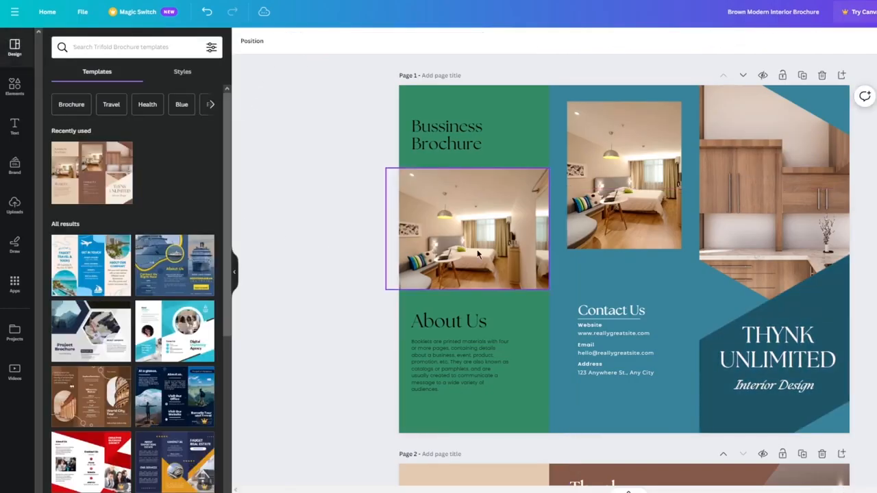
# Recolour the light blue triangle in the upper corner of page 1's kitchen photo to the document's dark blue.
pyautogui.click(822, 114)
pyautogui.click(293, 41)
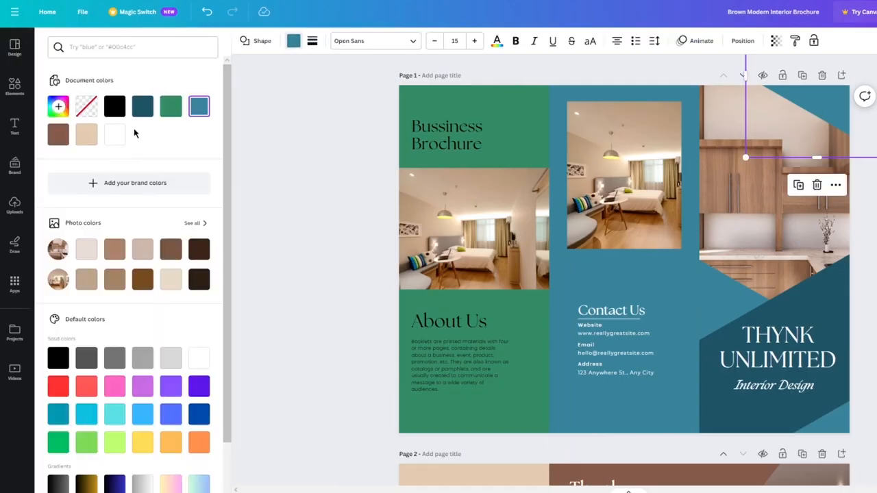
pyautogui.click(143, 106)
pyautogui.click(328, 230)
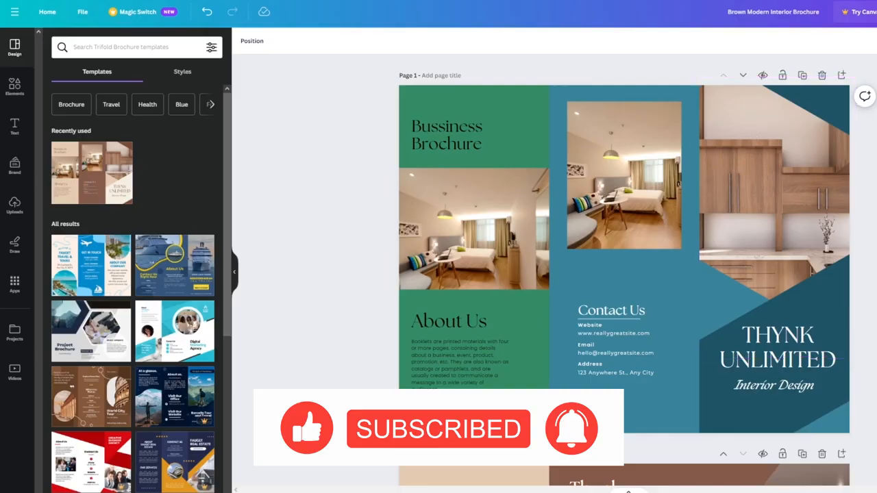
pyautogui.click(661, 277)
pyautogui.click(754, 308)
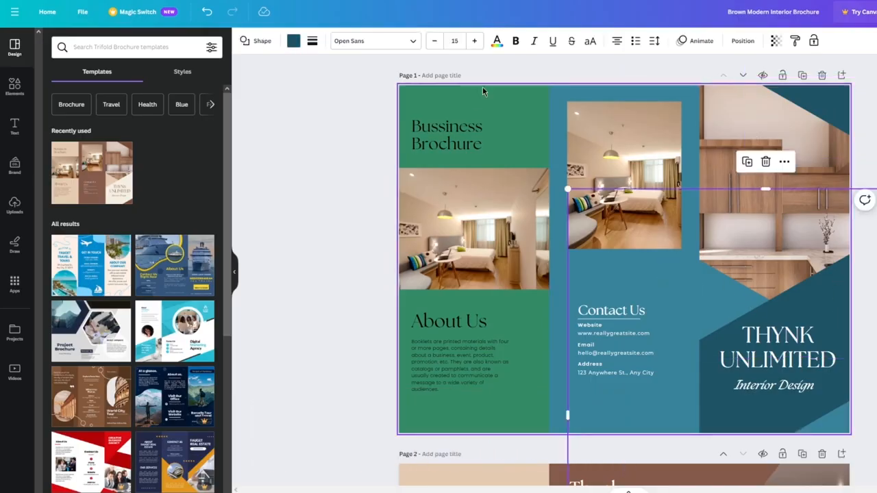
pyautogui.click(341, 212)
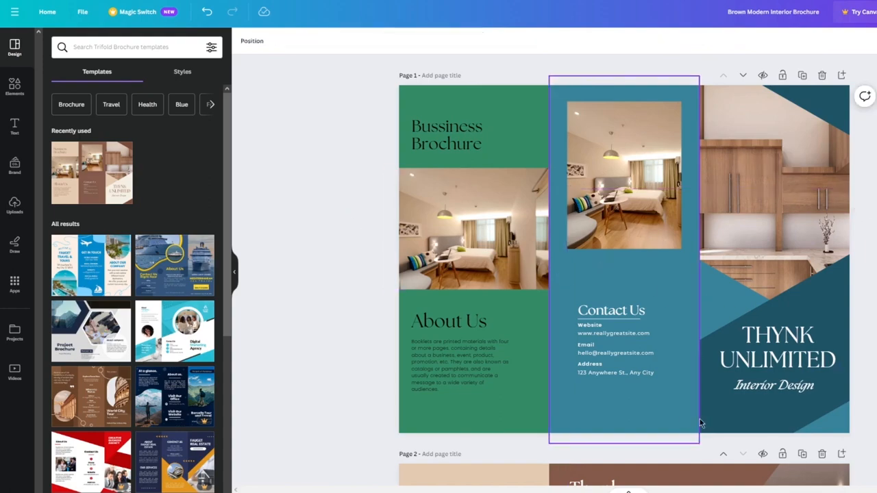
pyautogui.click(844, 433)
pyautogui.press('Delete')
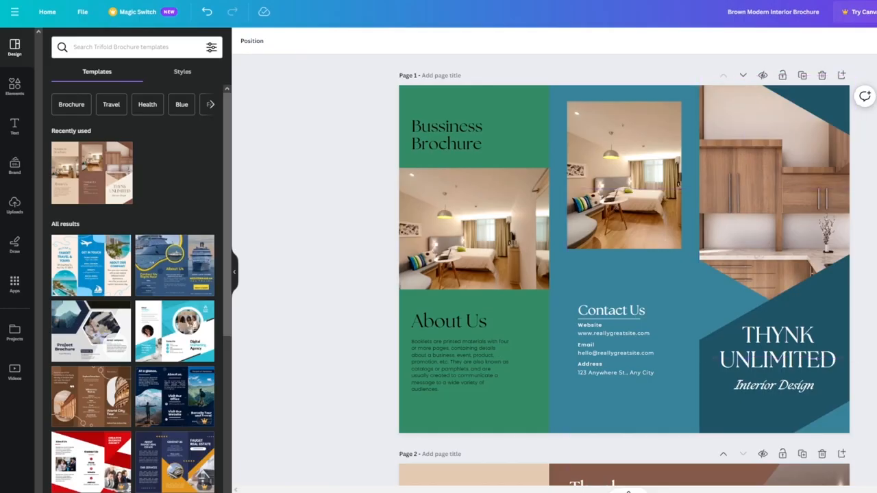
pyautogui.scroll(-3, 616, 260)
pyautogui.scroll(3, 617, 260)
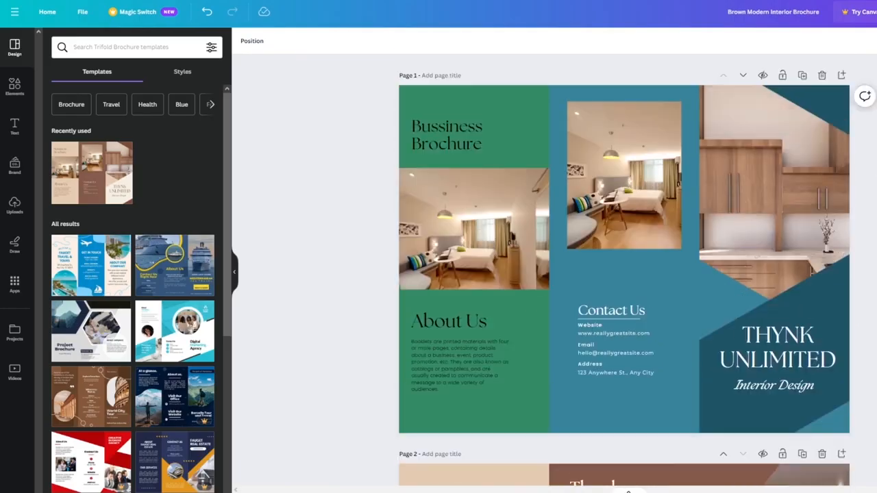
# Try dark blue #064C62 on the page 1 kitchen photo frame, and undo it together with the corner triangle's recolouring.
pyautogui.click(755, 176)
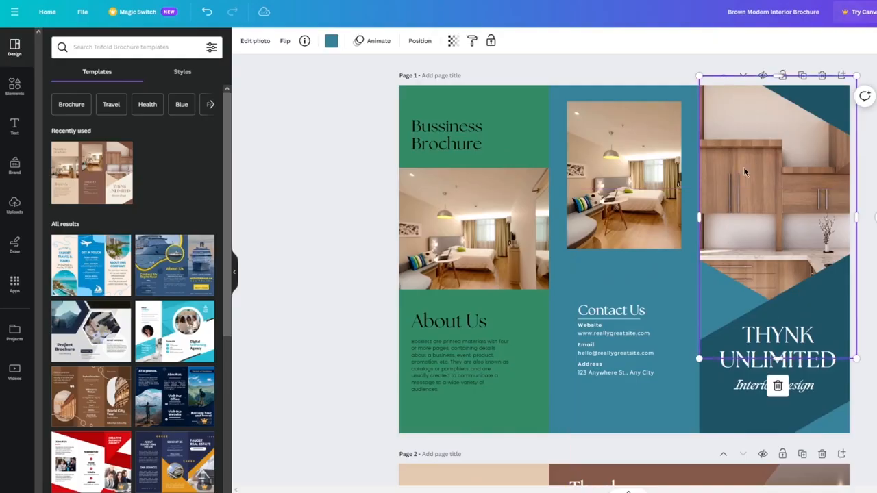
pyautogui.click(331, 43)
pyautogui.click(67, 111)
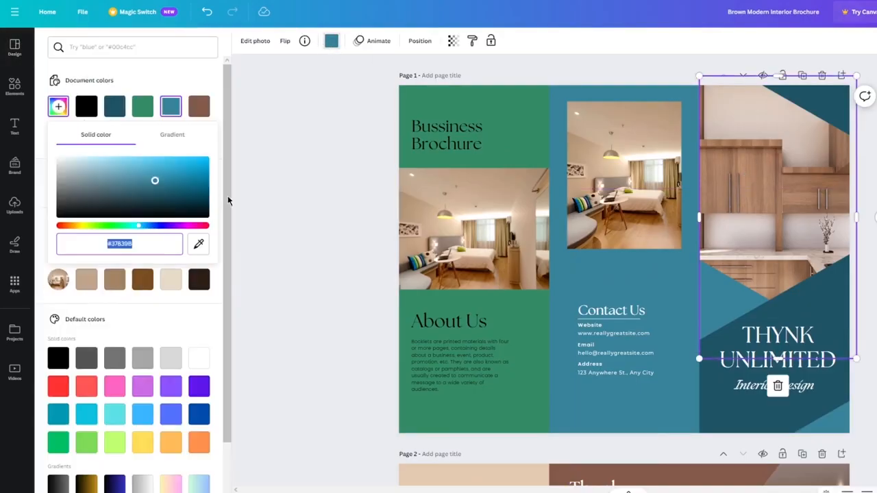
pyautogui.moveTo(153, 179); pyautogui.dragTo(200, 194)
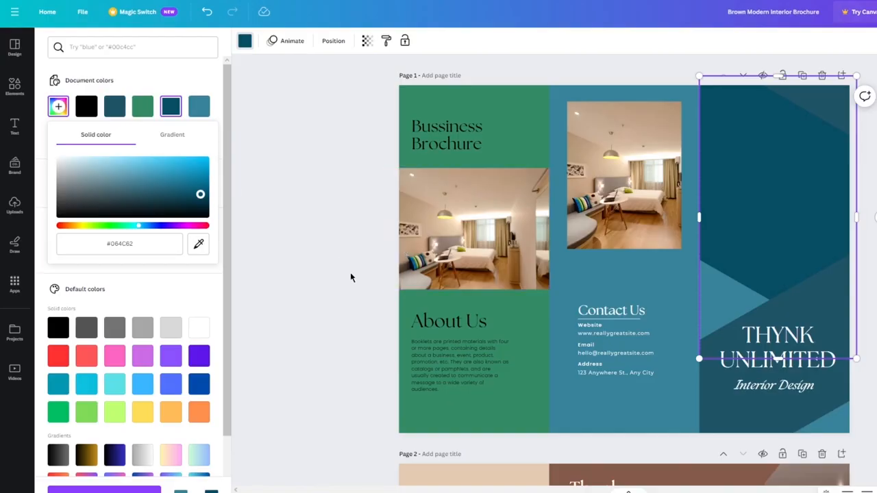
pyautogui.click(328, 269)
pyautogui.hotkey('ctrl', 'z')
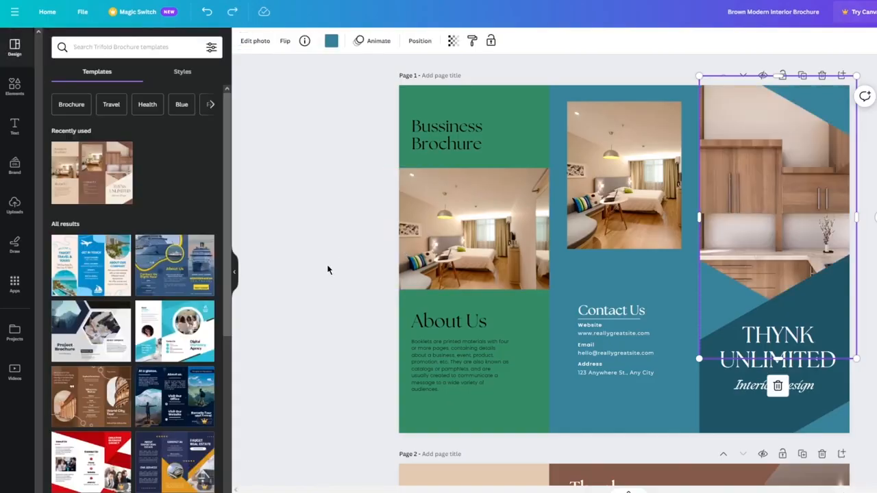
# Try to move the "THYNK UNLIMITED" title toward the page's lower corner, and undo the move.
pyautogui.click(696, 307)
pyautogui.click(726, 302)
pyautogui.moveTo(785, 373); pyautogui.dragTo(828, 435)
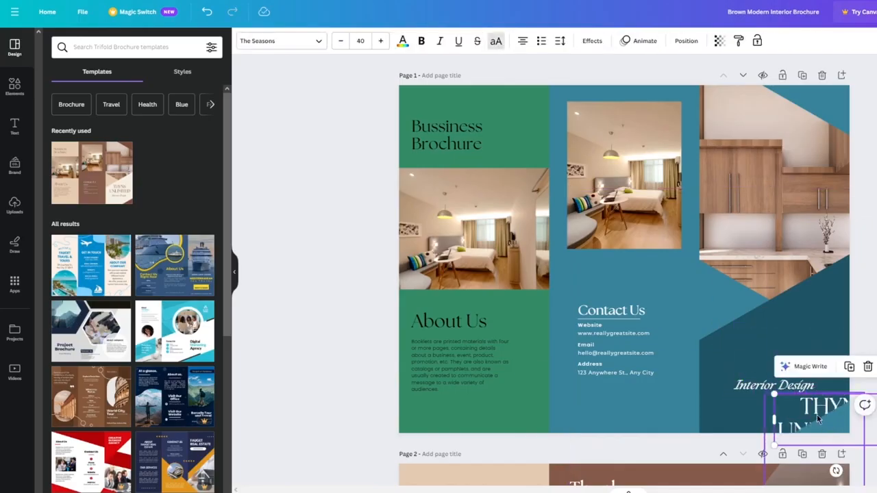
pyautogui.hotkey('ctrl', 'z')
pyautogui.press('Escape')
# Move the large dark blue shape off the "THYNK UNLIMITED" area and recolour the light blue triangle beneath it to the document's green.
pyautogui.moveTo(832, 295); pyautogui.dragTo(714, 291)
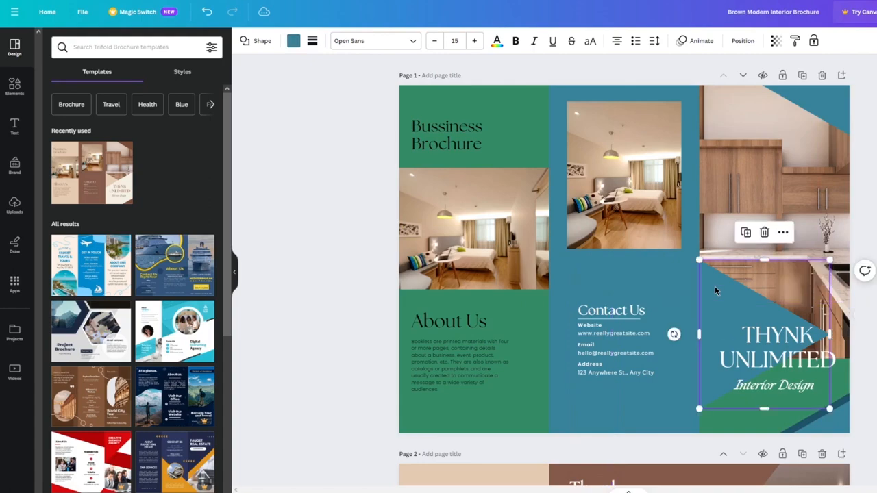
pyautogui.click(293, 42)
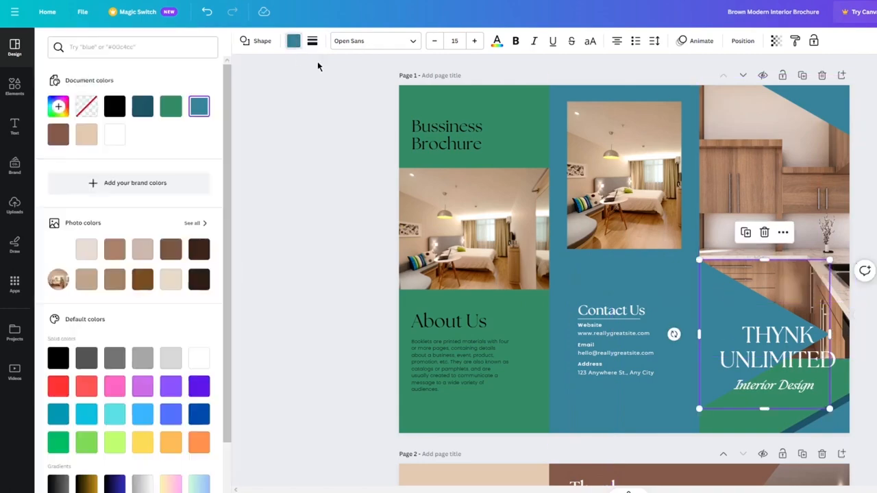
pyautogui.click(86, 135)
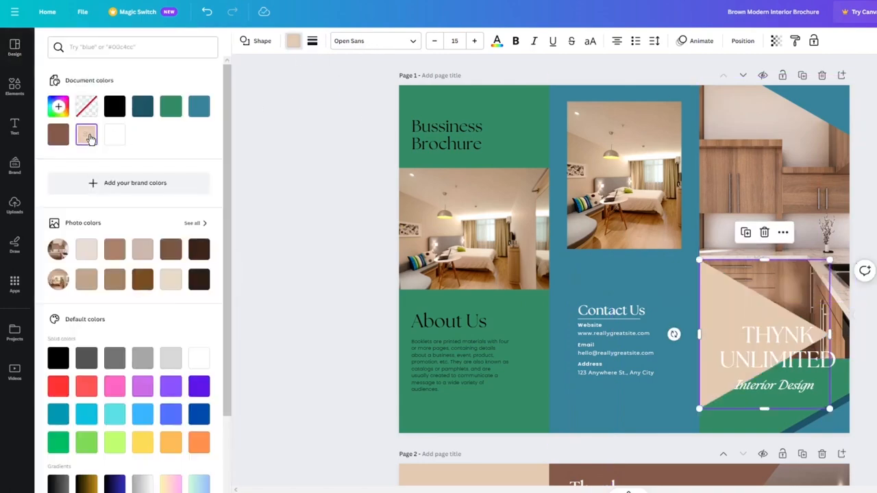
pyautogui.click(171, 107)
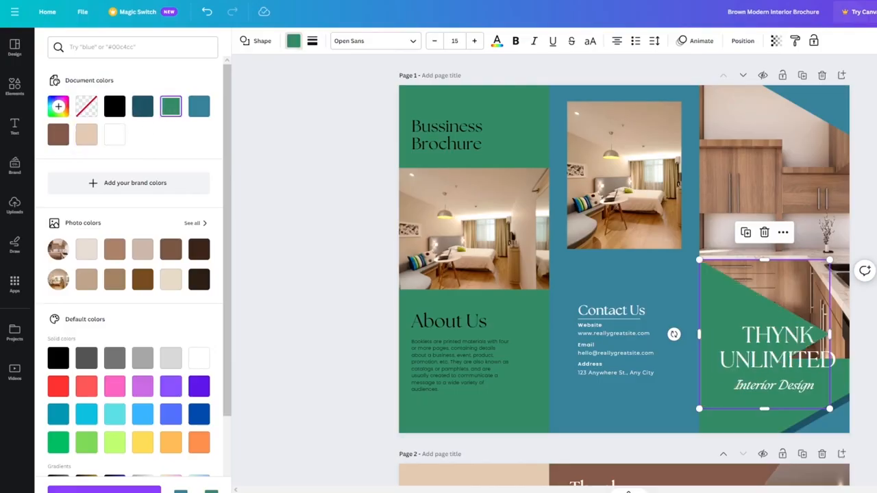
pyautogui.click(870, 313)
pyautogui.click(870, 356)
# Move the small light blue corner triangle below page 1's edge and place the dark blue shape back behind the "THYNK UNLIMITED" title.
pyautogui.moveTo(837, 411); pyautogui.dragTo(753, 361)
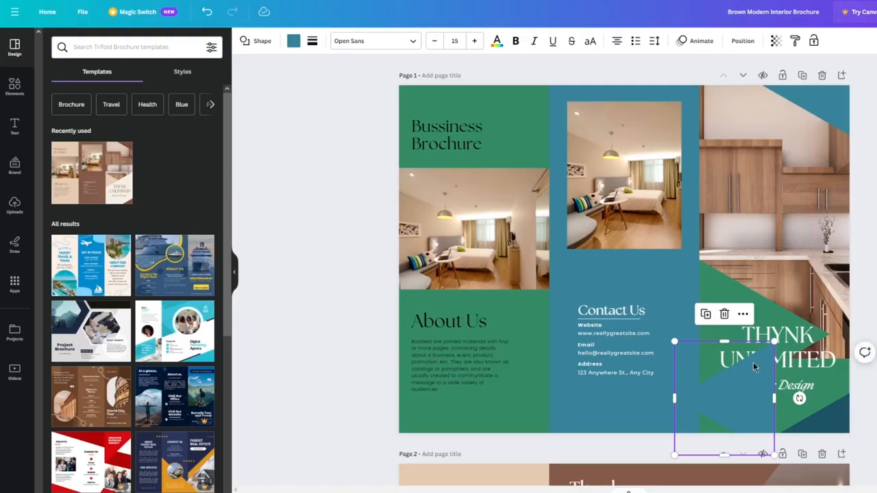
pyautogui.hotkey('ctrl', 'z')
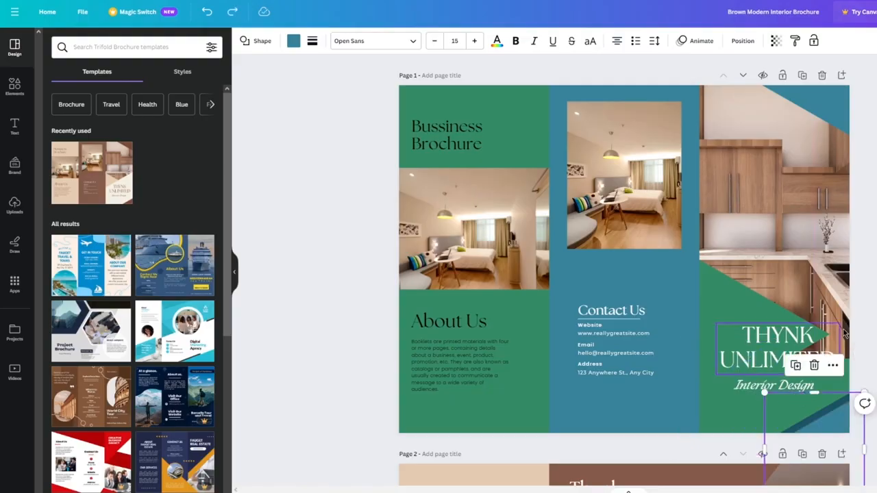
pyautogui.moveTo(845, 427); pyautogui.dragTo(844, 467)
pyautogui.click(838, 406)
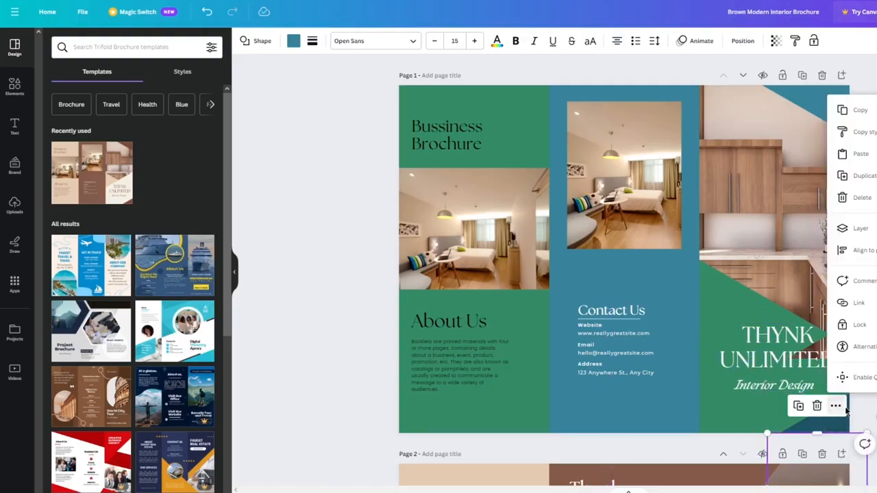
pyautogui.press('Delete')
pyautogui.moveTo(847, 411); pyautogui.dragTo(728, 317)
pyautogui.press('Escape')
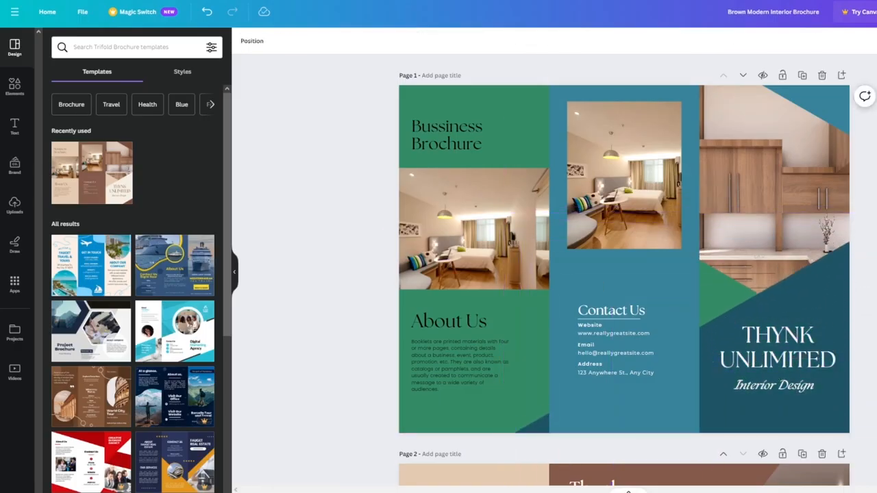
# Review both brochure pages and check the colours used across all elements of page 1.
pyautogui.scroll(-2, 854, 435)
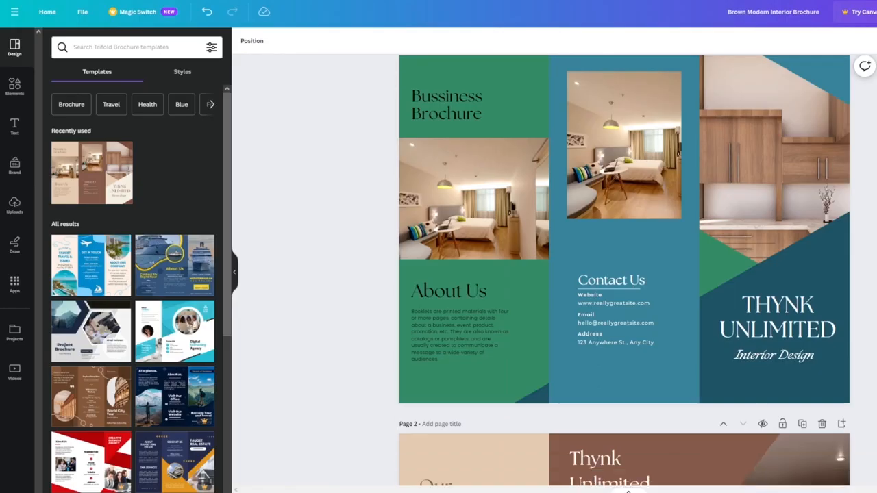
pyautogui.scroll(2, 855, 435)
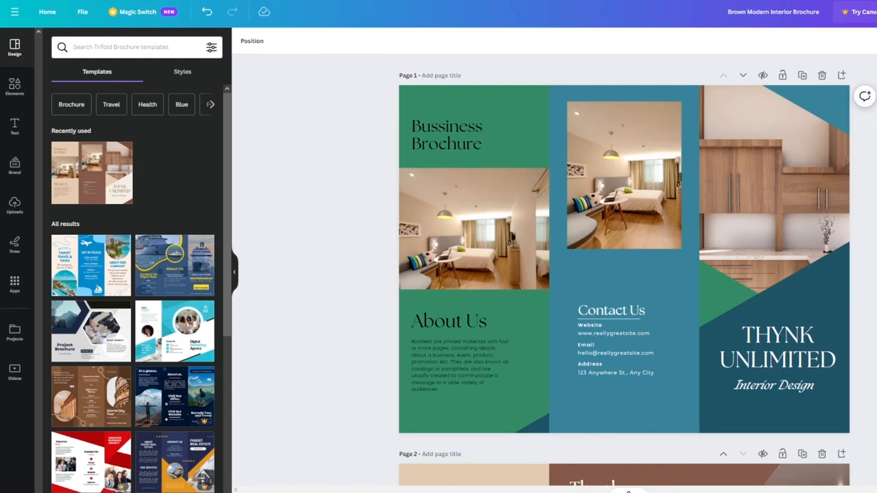
pyautogui.scroll(-4, 615, 276)
pyautogui.scroll(4, 614, 276)
pyautogui.scroll(-5, 506, 170)
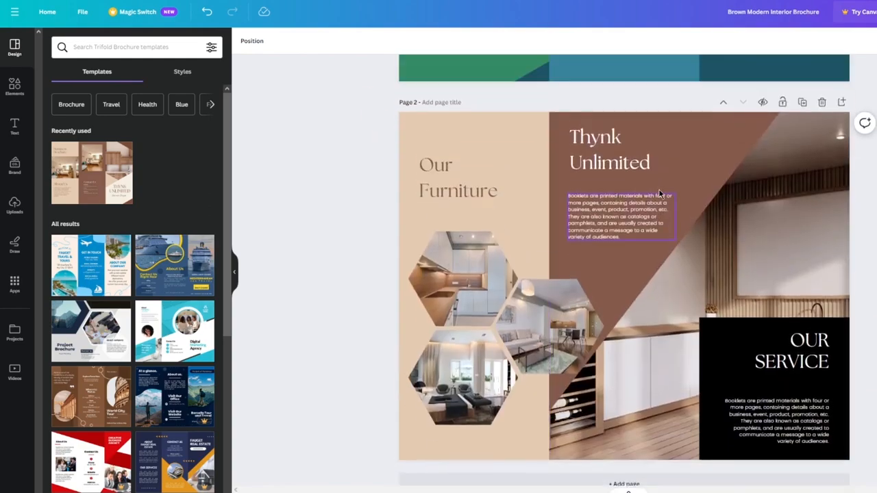
pyautogui.scroll(5, 659, 189)
pyautogui.moveTo(873, 63); pyautogui.dragTo(386, 422)
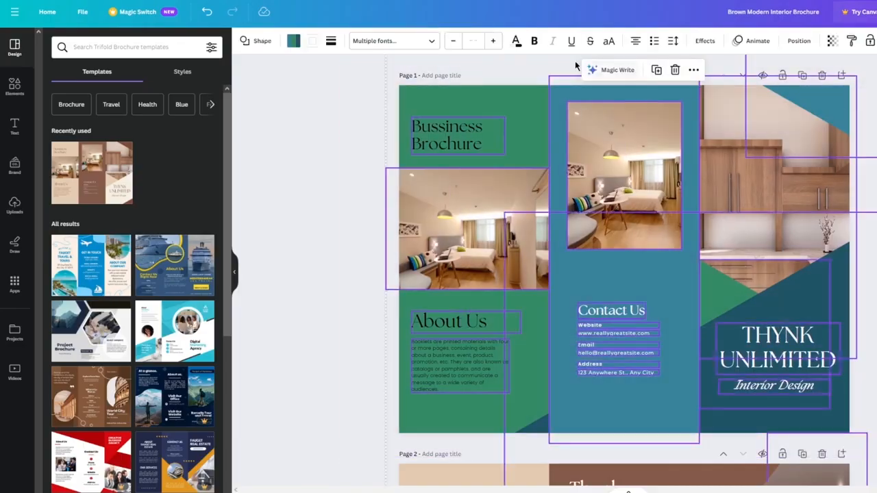
pyautogui.click(293, 40)
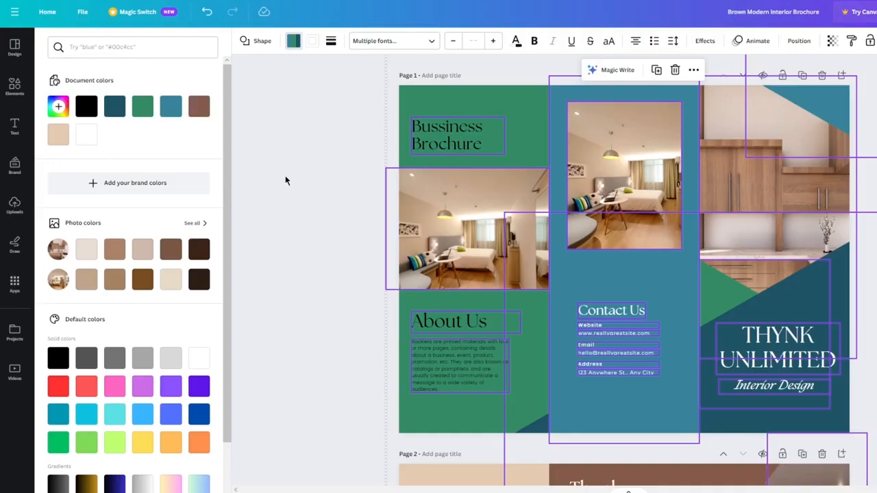
pyautogui.click(331, 180)
# Recolour the beige panel behind "Our Furniture" on page 2 to dark blue #1a5364.
pyautogui.scroll(-5, 331, 181)
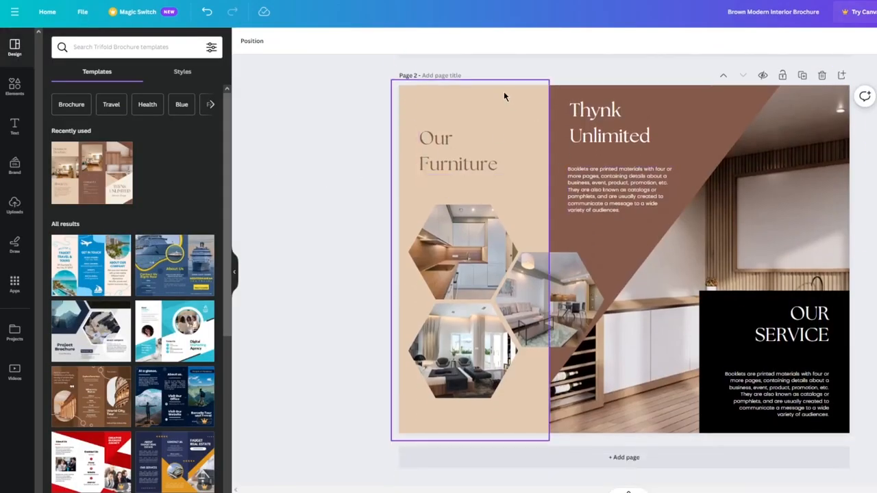
pyautogui.click(504, 96)
pyautogui.click(293, 41)
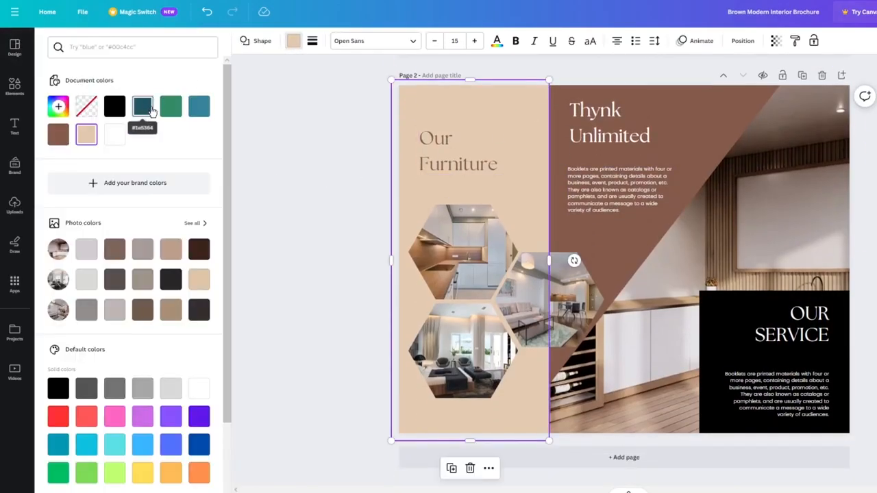
pyautogui.click(171, 106)
pyautogui.click(139, 113)
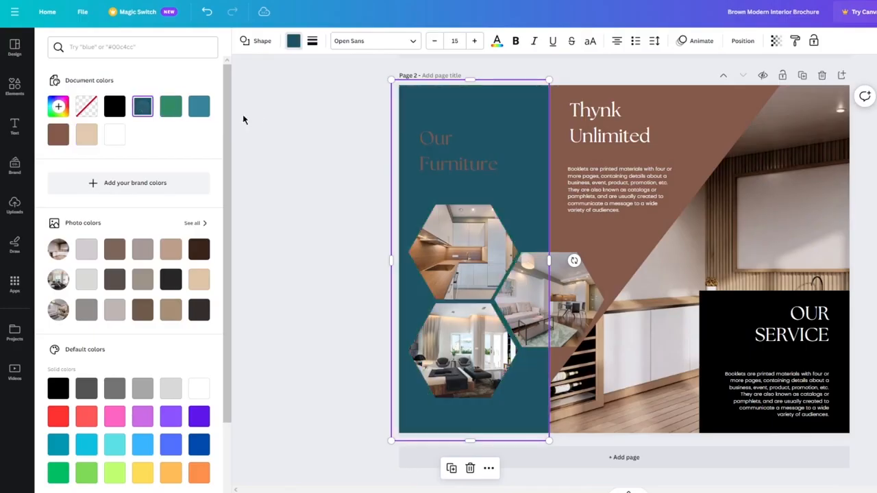
pyautogui.click(268, 118)
# Recolour the brown triangle behind the "Thynk Unlimited" text on page 2 to the document's green.
pyautogui.click(726, 122)
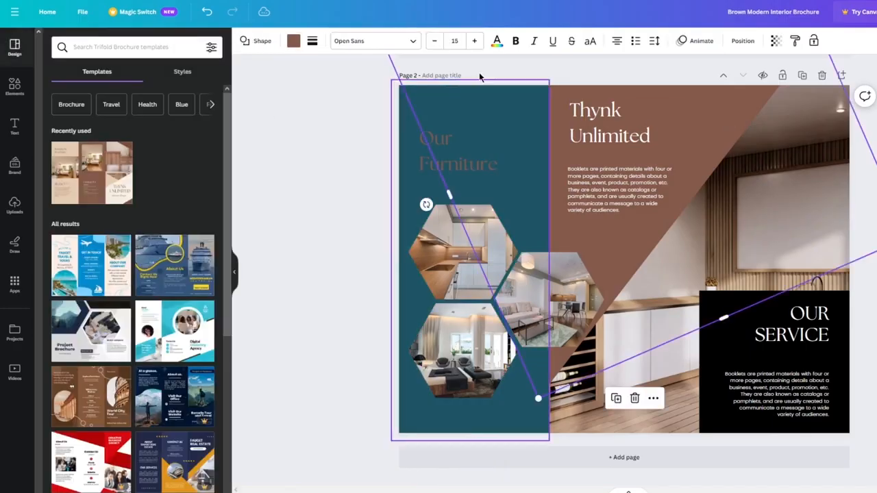
pyautogui.click(293, 41)
pyautogui.click(171, 106)
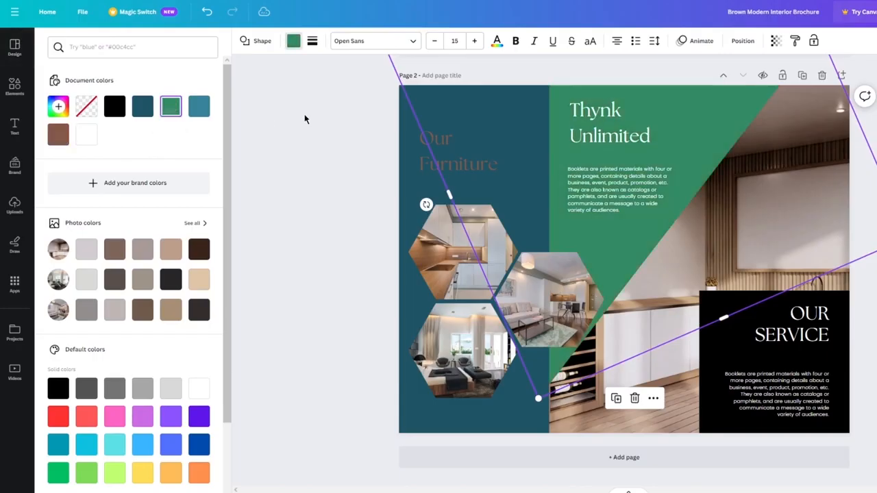
pyautogui.click(304, 117)
pyautogui.click(833, 368)
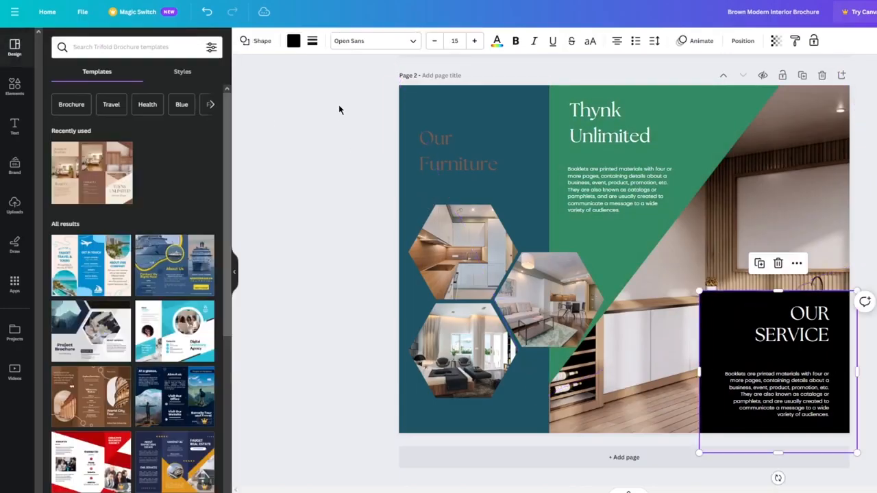
pyautogui.click(297, 286)
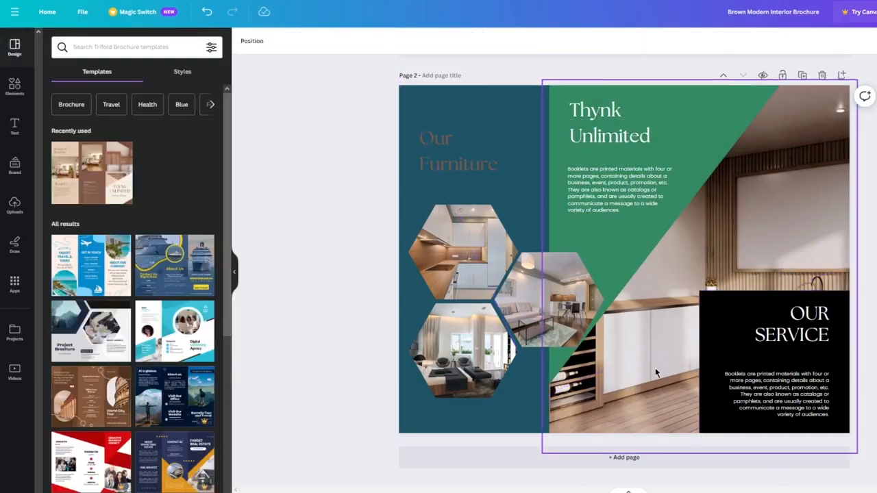
# Set the text colour of the "Our Furniture" heading on page 2 to white.
pyautogui.click(444, 162)
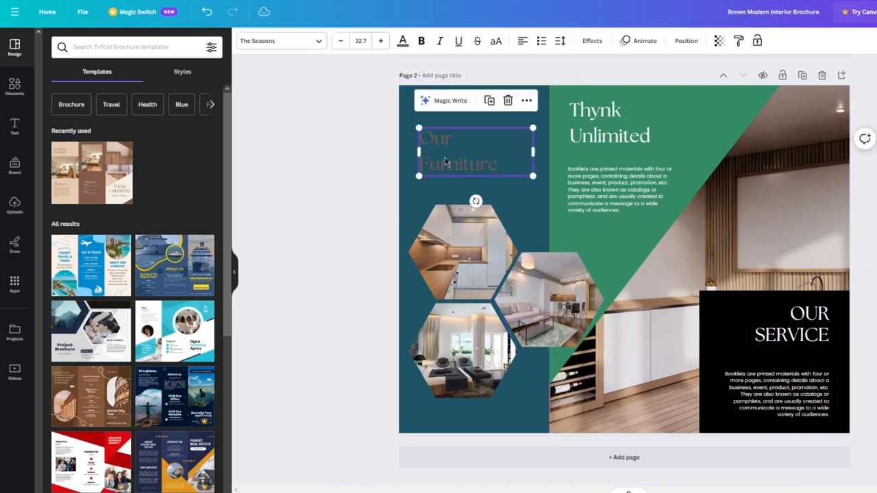
pyautogui.click(403, 41)
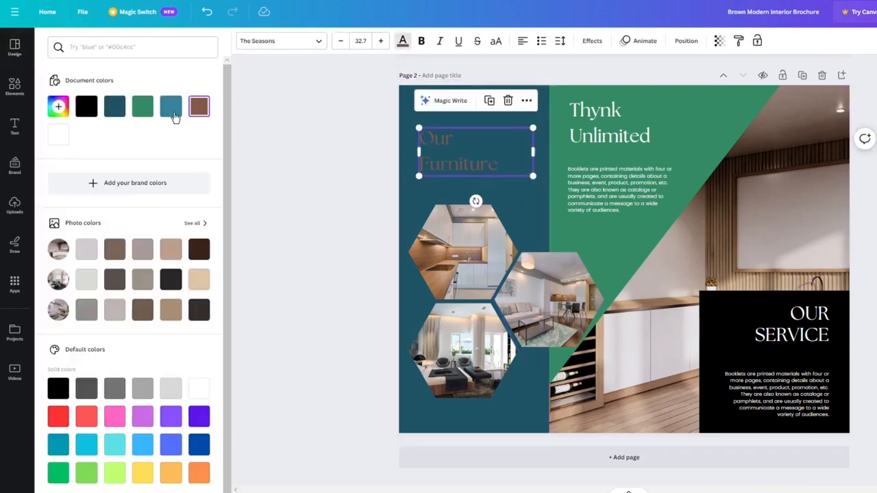
pyautogui.click(62, 138)
pyautogui.click(349, 147)
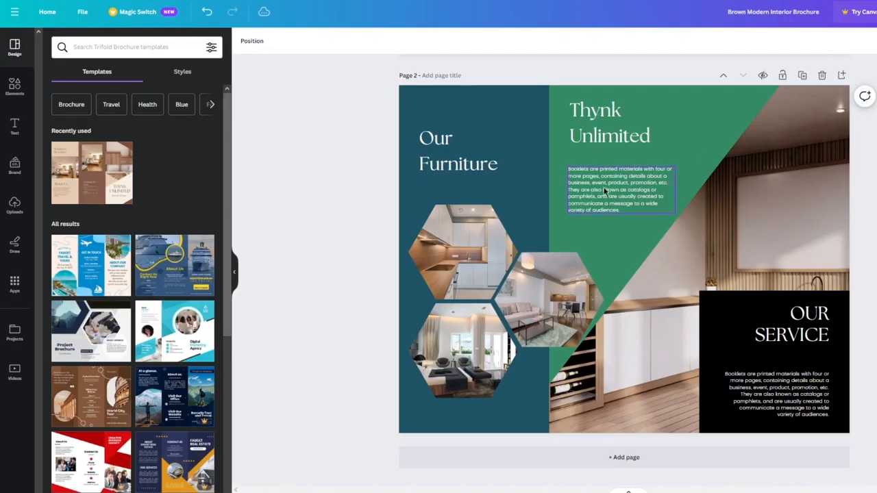
# Set the text colour of the "Thynk Unlimited" heading on page 2 to black.
pyautogui.click(610, 123)
pyautogui.click(403, 41)
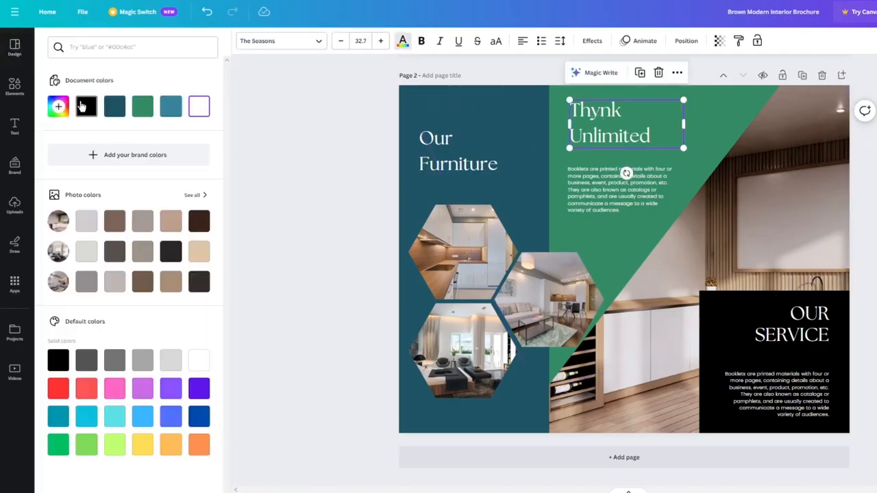
pyautogui.click(410, 126)
# Set the text colour of the paragraph below the "Thynk Unlimited" heading on page 2 to black.
pyautogui.click(631, 209)
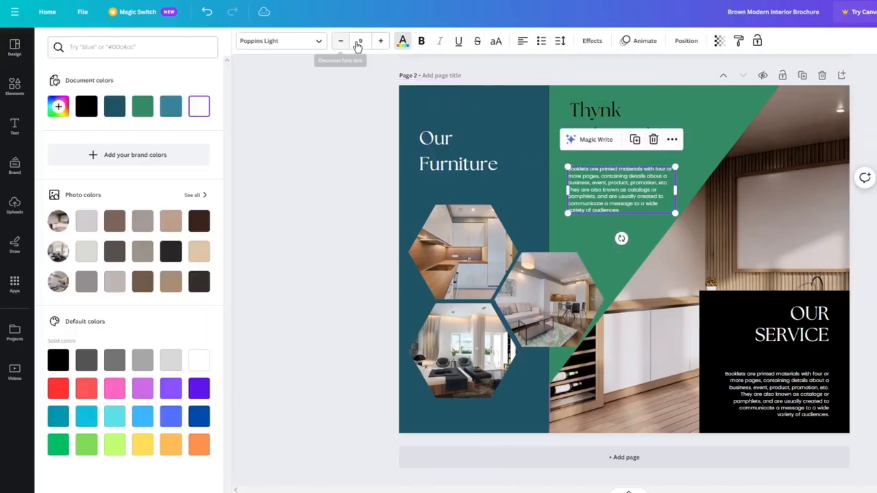
pyautogui.click(403, 41)
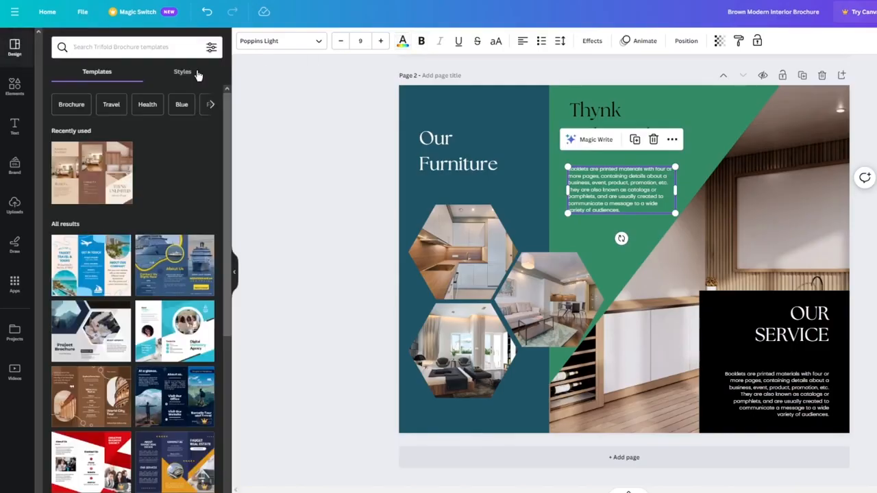
pyautogui.click(403, 42)
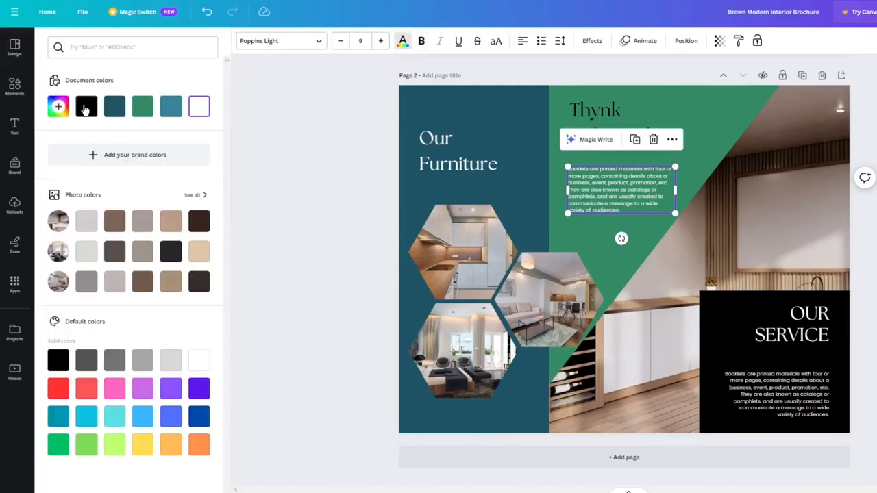
pyautogui.click(83, 108)
pyautogui.click(352, 118)
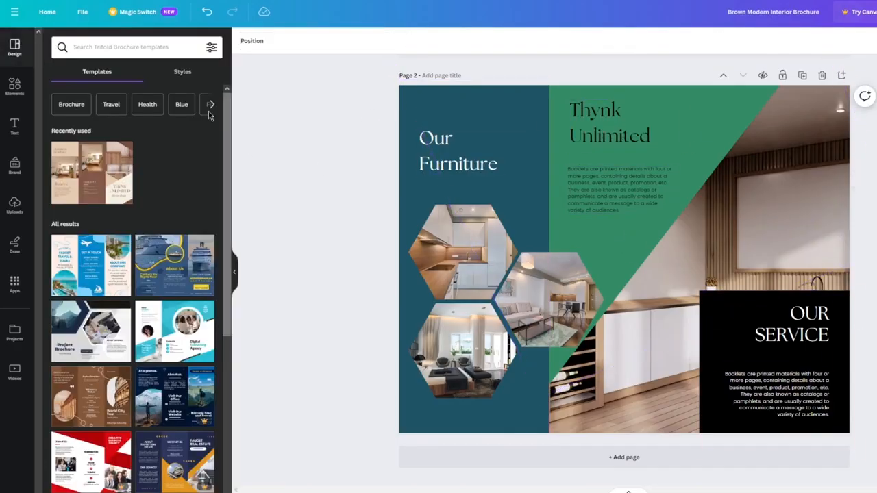
# Add a rectangle from the elements library to page 2 and place it, rotated into a diamond, over the page's upper-right corner.
pyautogui.click(12, 97)
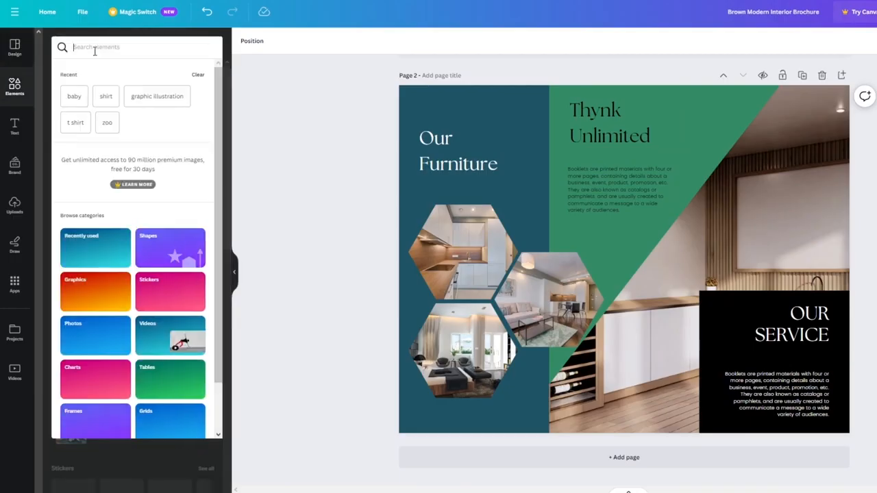
pyautogui.write('rect')
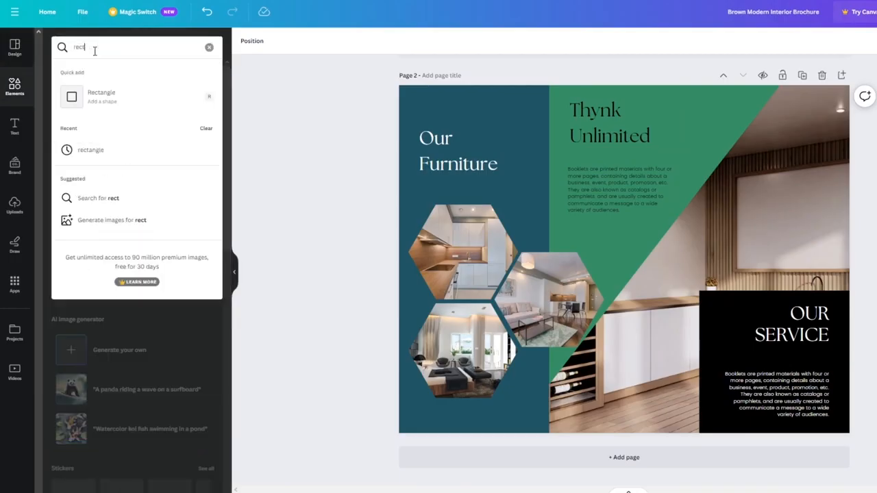
pyautogui.click(109, 101)
pyautogui.moveTo(624, 336); pyautogui.dragTo(572, 317)
pyautogui.moveTo(602, 281); pyautogui.dragTo(827, 146)
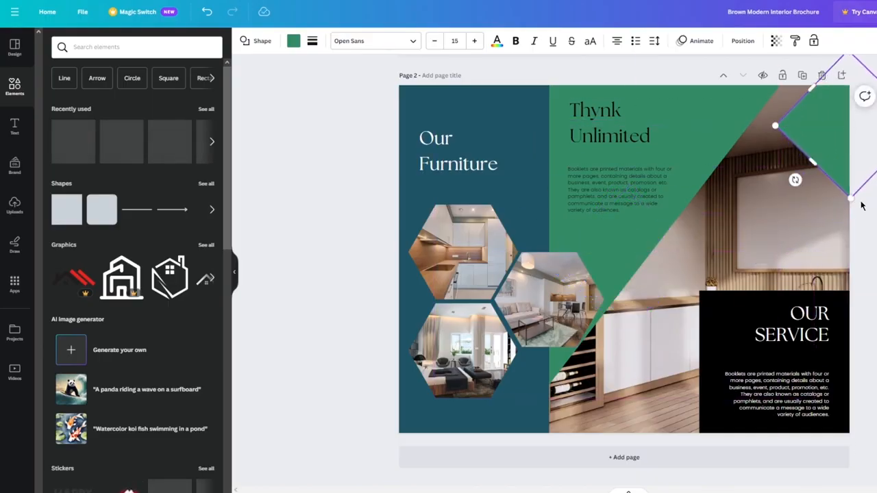
# Enlarge the green diamond until it extends past the page's lower edge, and adjust its rotation and position along the right side.
pyautogui.moveTo(852, 199); pyautogui.dragTo(848, 461)
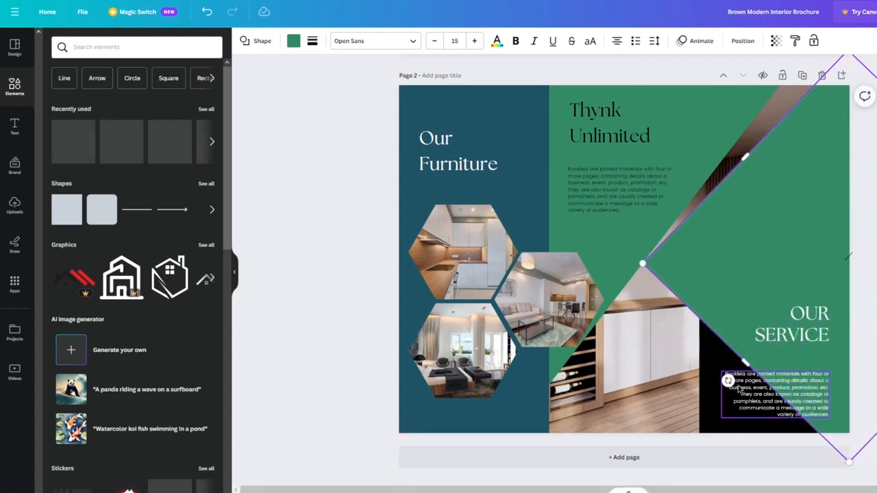
pyautogui.moveTo(730, 384); pyautogui.dragTo(744, 394)
pyautogui.click(862, 476)
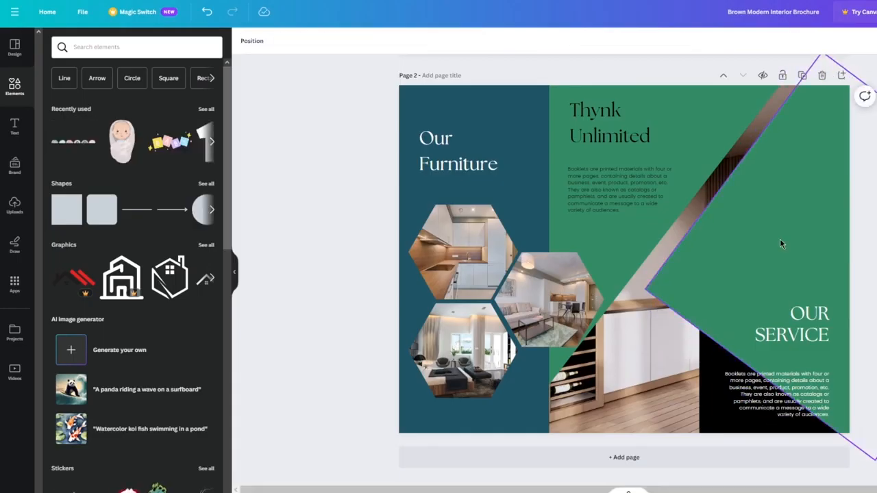
pyautogui.moveTo(779, 240); pyautogui.dragTo(816, 248)
pyautogui.moveTo(782, 406); pyautogui.dragTo(762, 390)
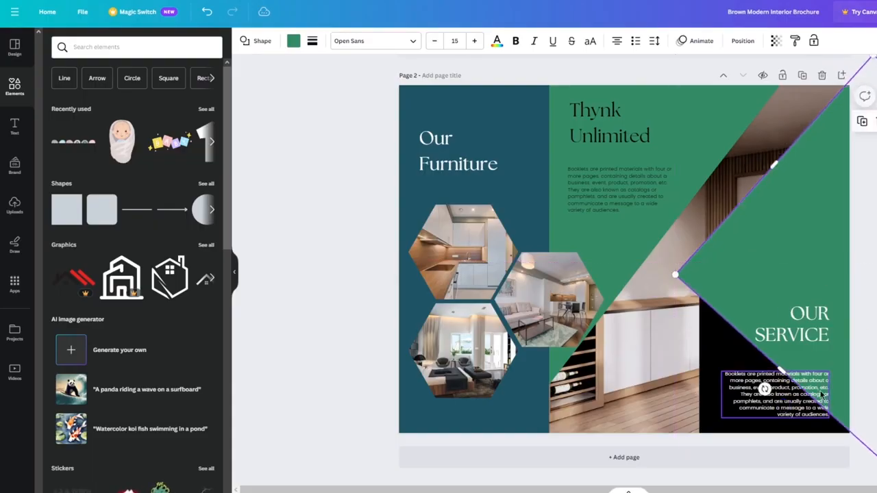
# Try moving the green diamond down over the "OUR SERVICE" block, and delete the shape from page 2.
pyautogui.click(854, 450)
pyautogui.click(785, 235)
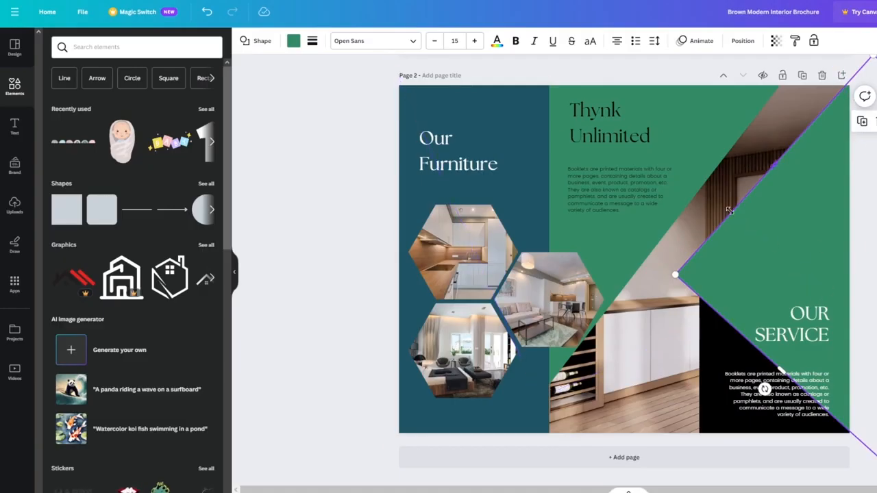
pyautogui.moveTo(731, 211); pyautogui.dragTo(823, 285)
pyautogui.click(869, 175)
pyautogui.click(863, 151)
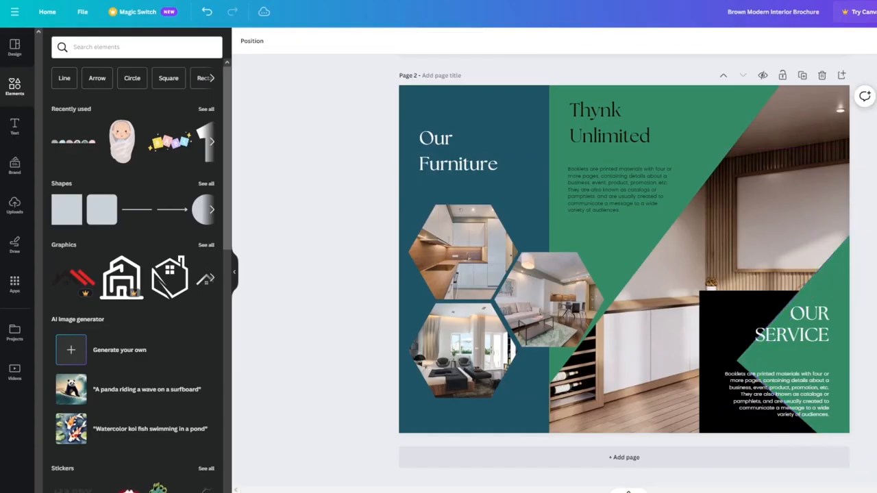
pyautogui.click(845, 257)
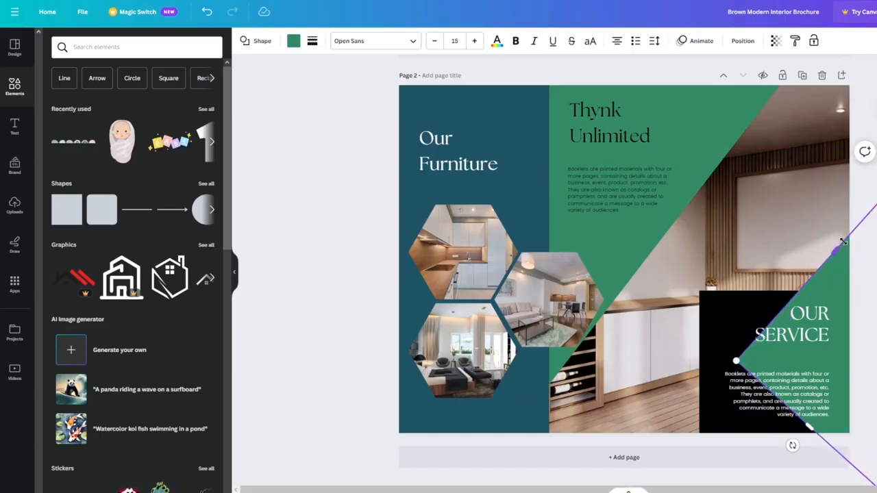
pyautogui.press('Delete')
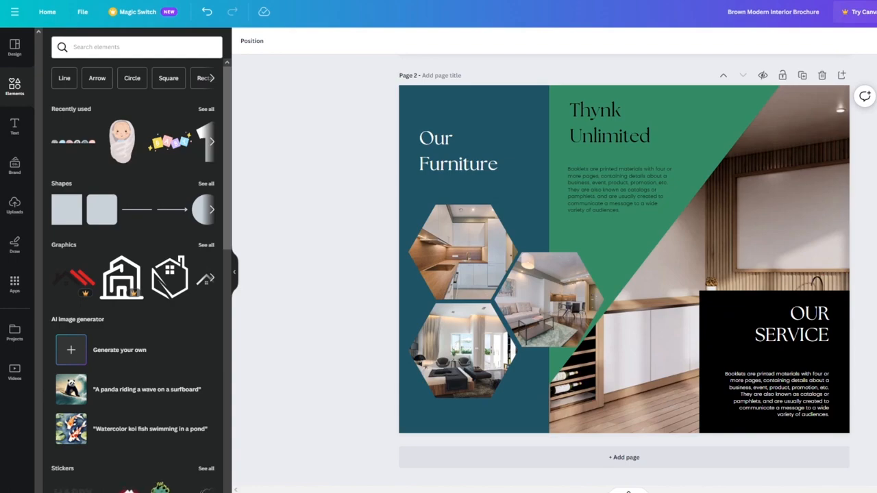
# Review both brochure pages and examine the design's download options for file type, size and pages.
pyautogui.scroll(5, 788, 233)
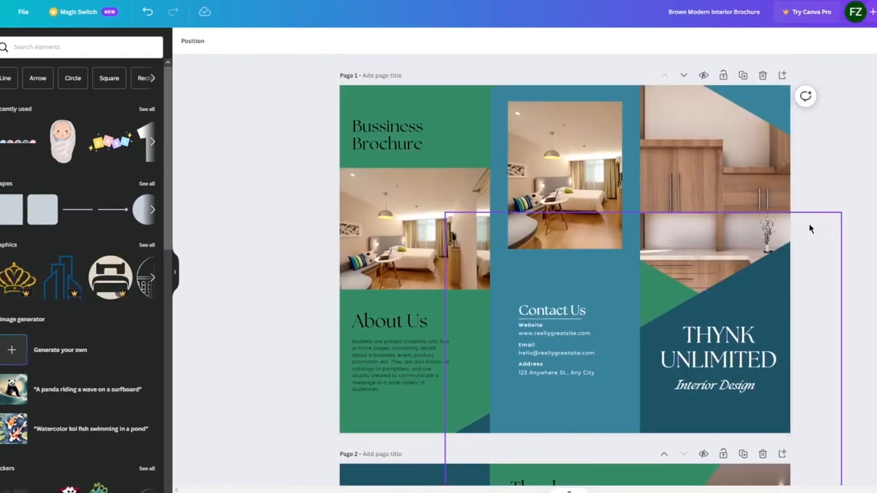
pyautogui.scroll(-5, 795, 236)
pyautogui.scroll(5, 796, 179)
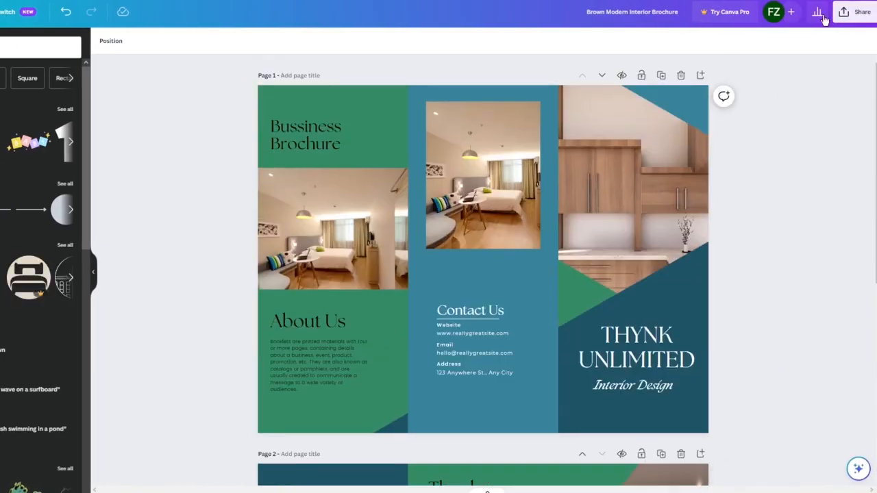
pyautogui.click(854, 11)
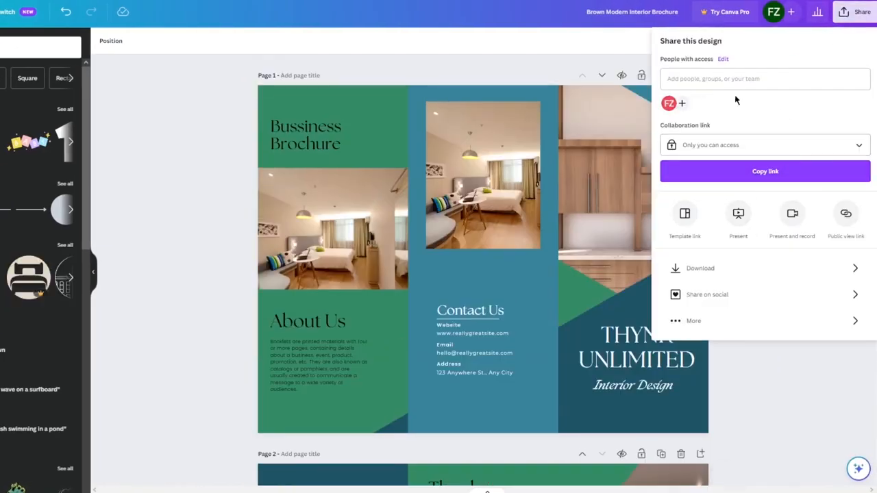
pyautogui.click(729, 267)
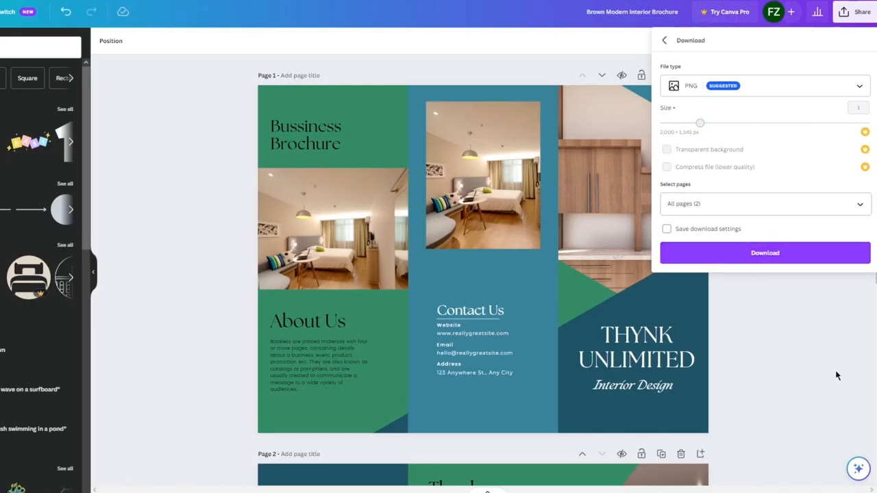
pyautogui.click(774, 302)
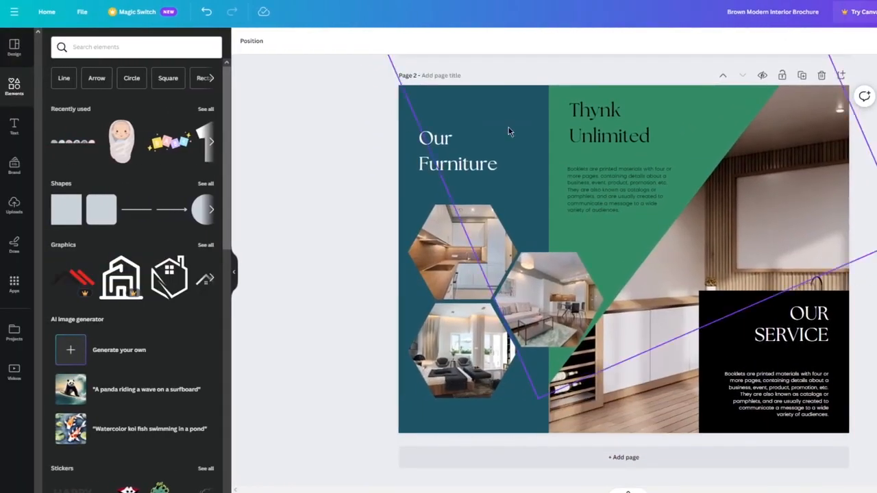
# Open the main site navigation from the brochure editor.
pyautogui.click(14, 12)
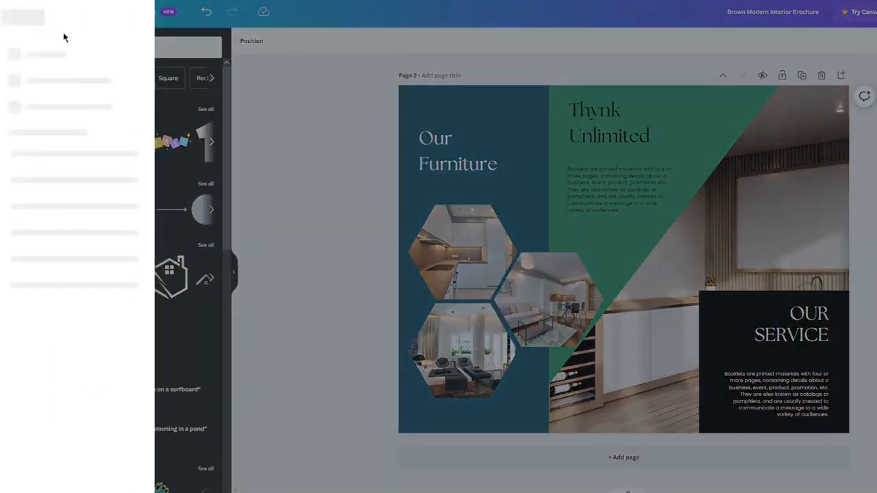